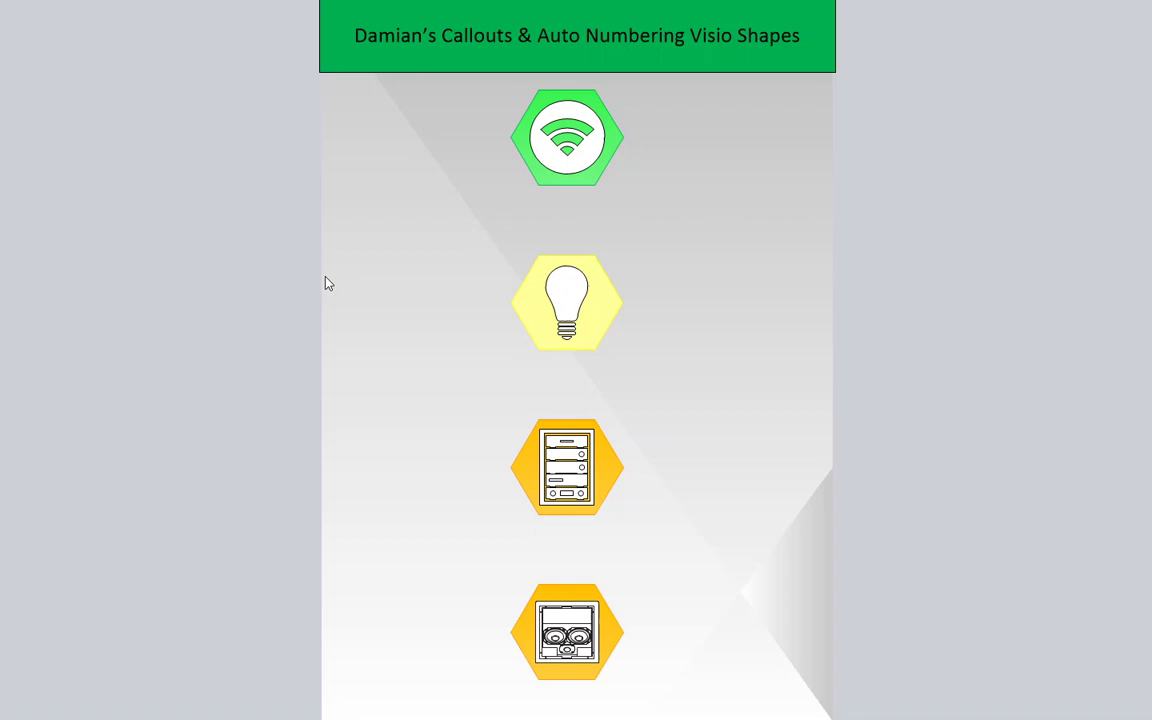
# Step: Leave the full-screen view and examine the family room callouts on the Lighting & AV Automation page
pyautogui.press('Escape')
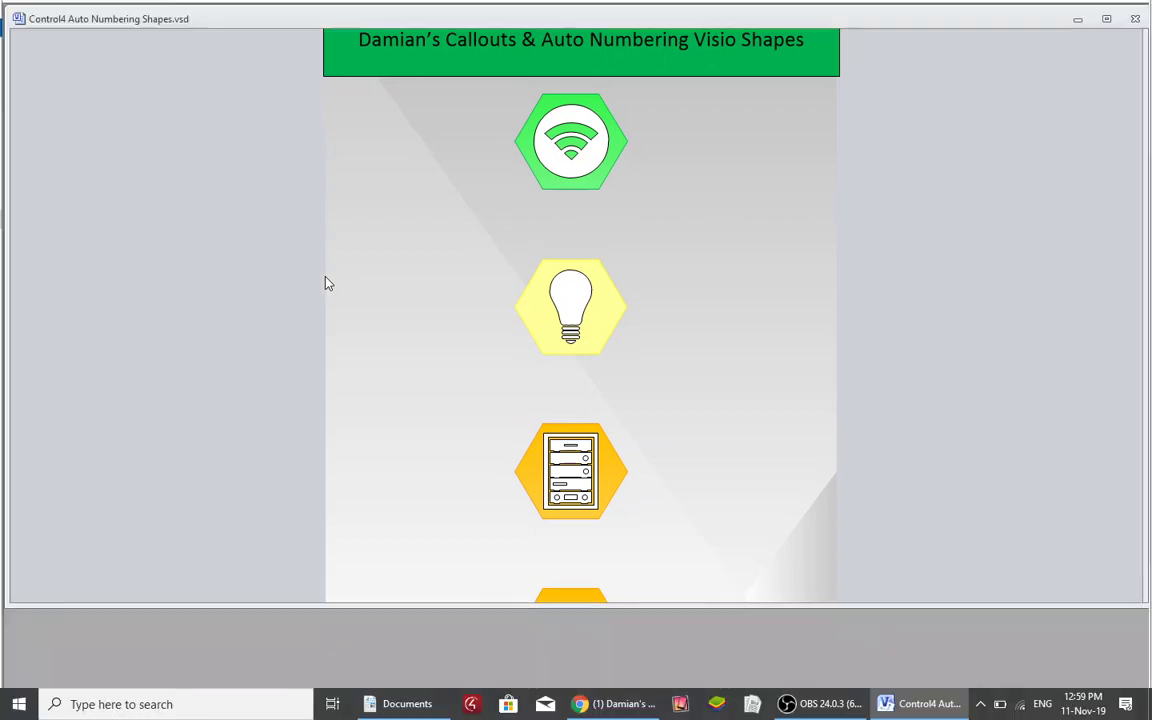
pyautogui.click(362, 656)
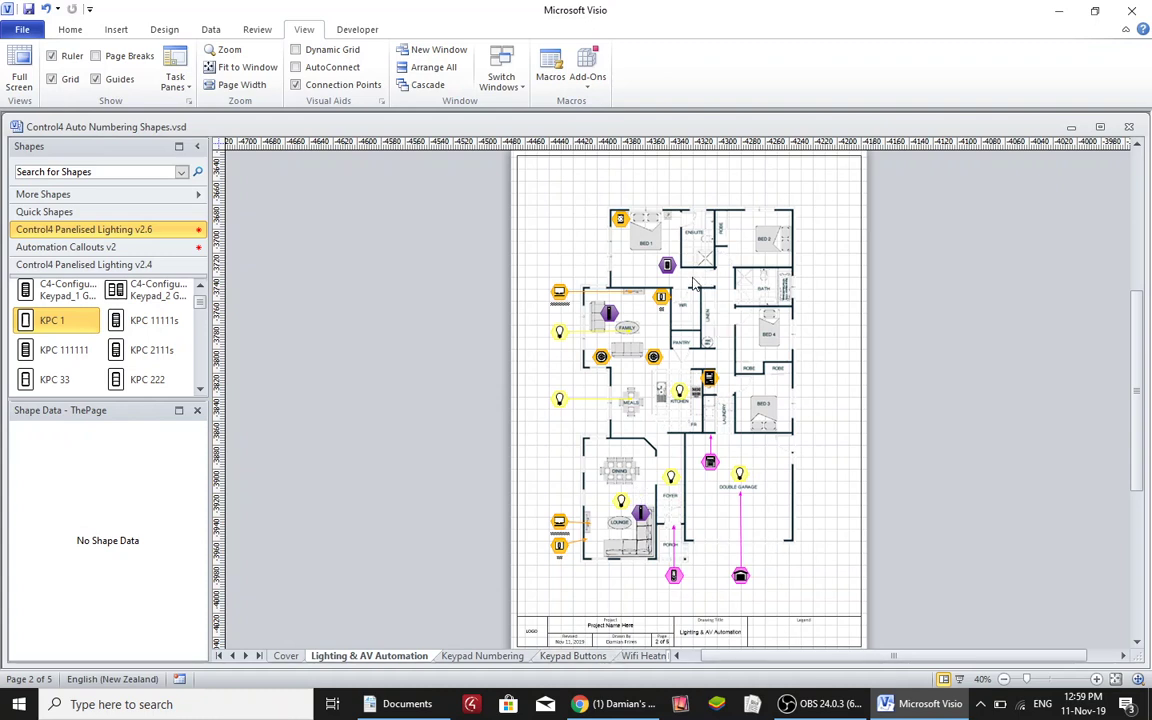
pyautogui.moveTo(692, 278); pyautogui.dragTo(545, 384)
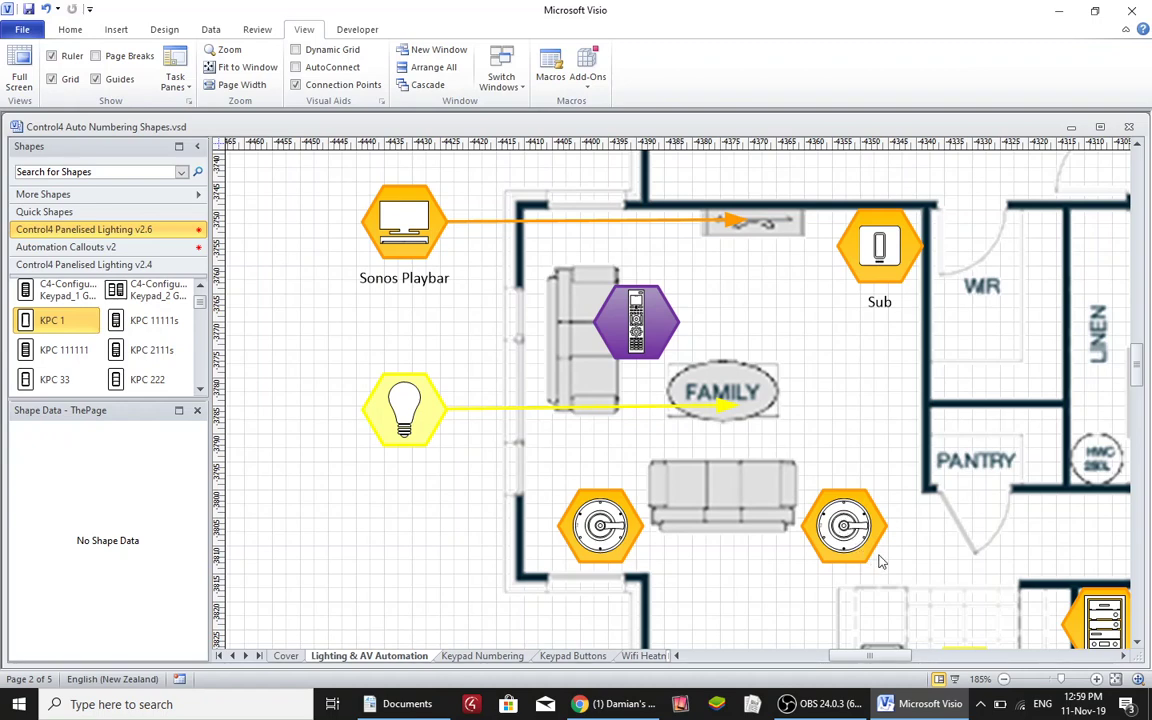
pyautogui.scroll(-3, 1139, 376)
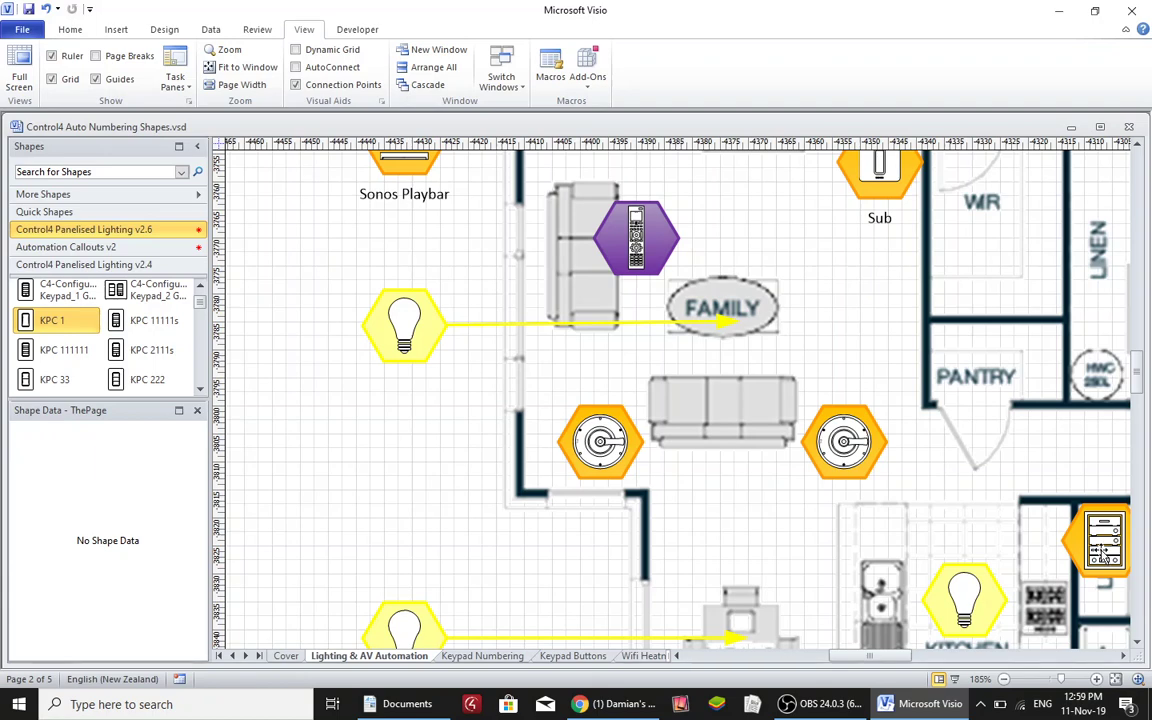
# Step: Browse the shapes in the Automation Callouts v2 stencil, from keypads and sockets to fans and Wifi devices
pyautogui.click(146, 248)
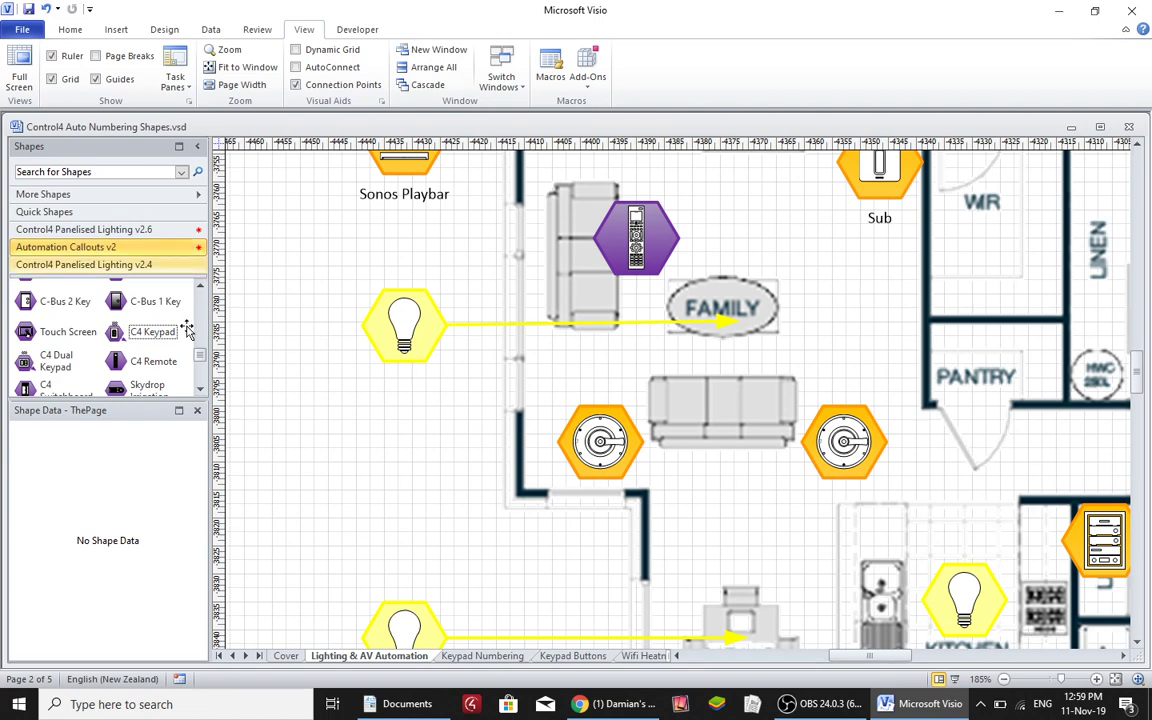
pyautogui.scroll(-5, 201, 365)
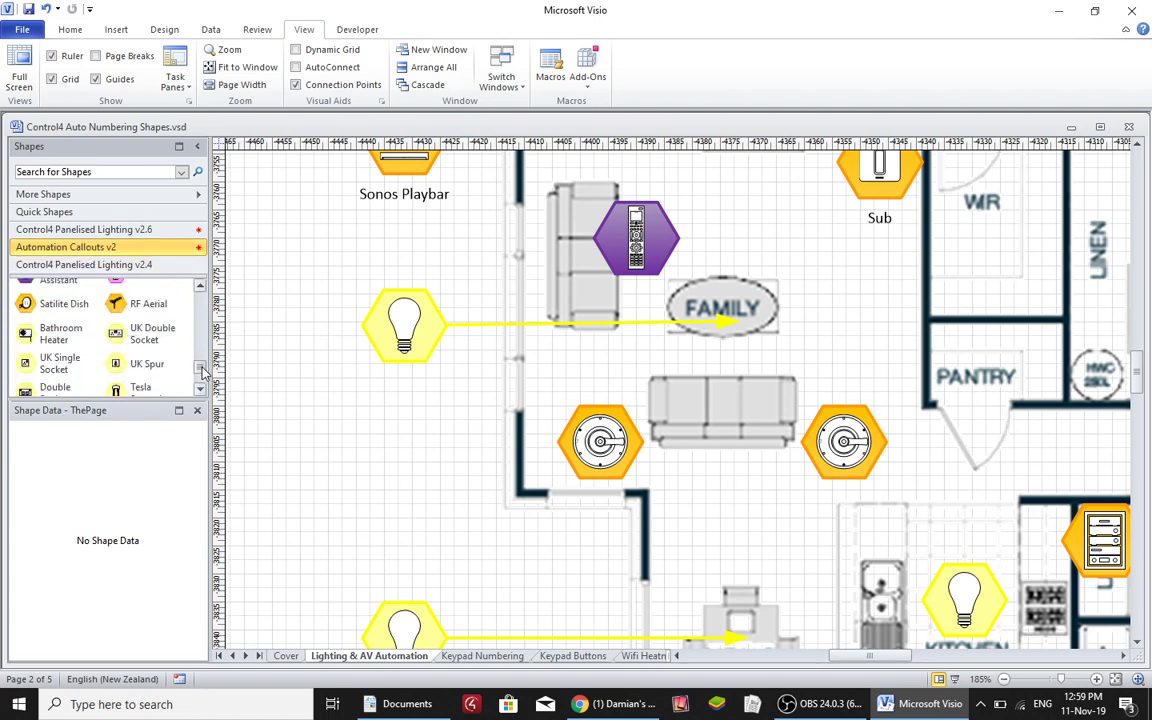
pyautogui.scroll(-2, 203, 370)
pyautogui.scroll(3, 203, 370)
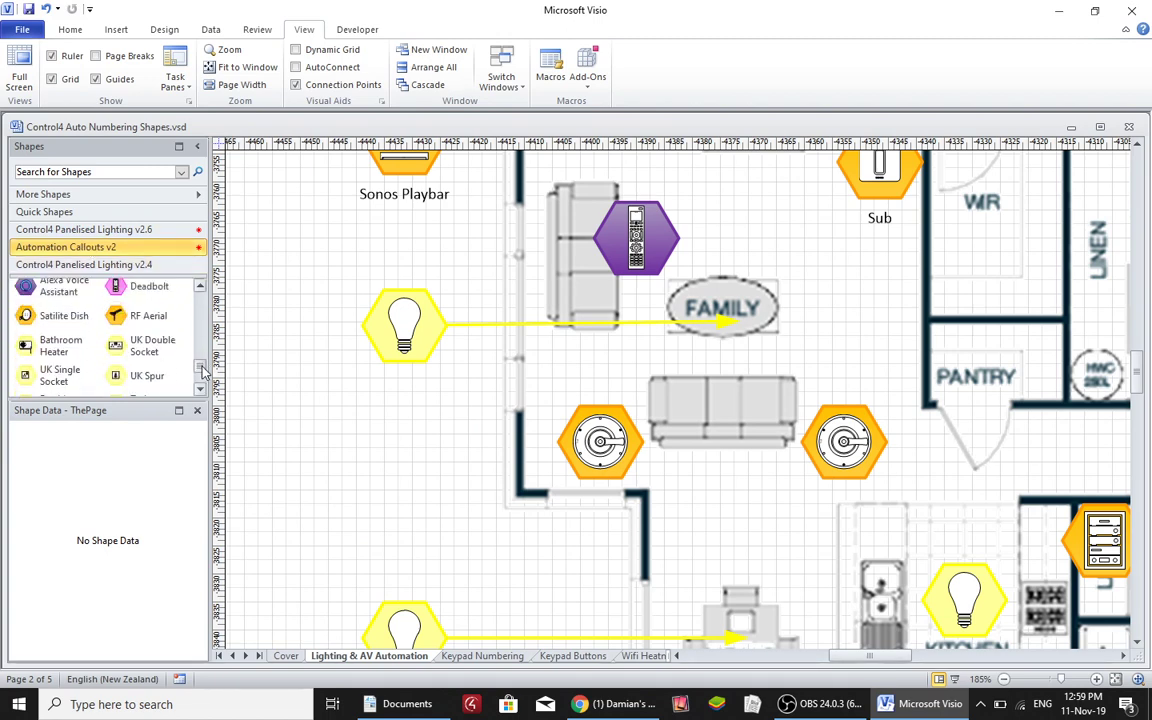
pyautogui.scroll(-2, 203, 370)
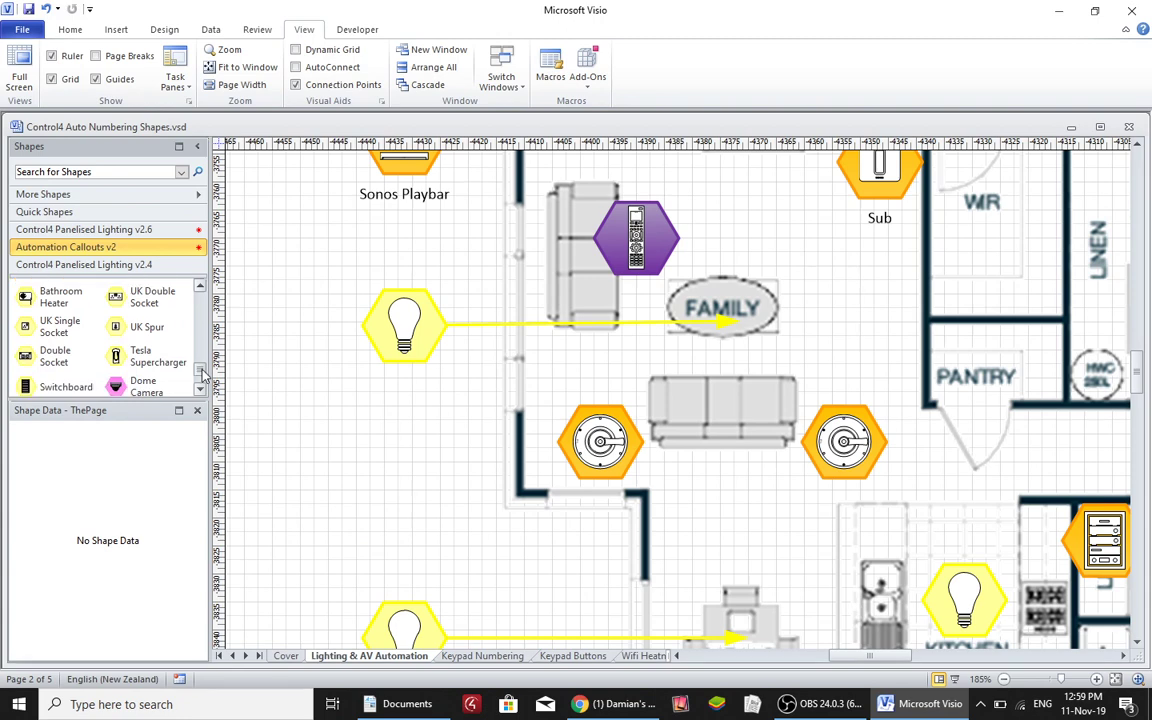
pyautogui.scroll(5, 203, 370)
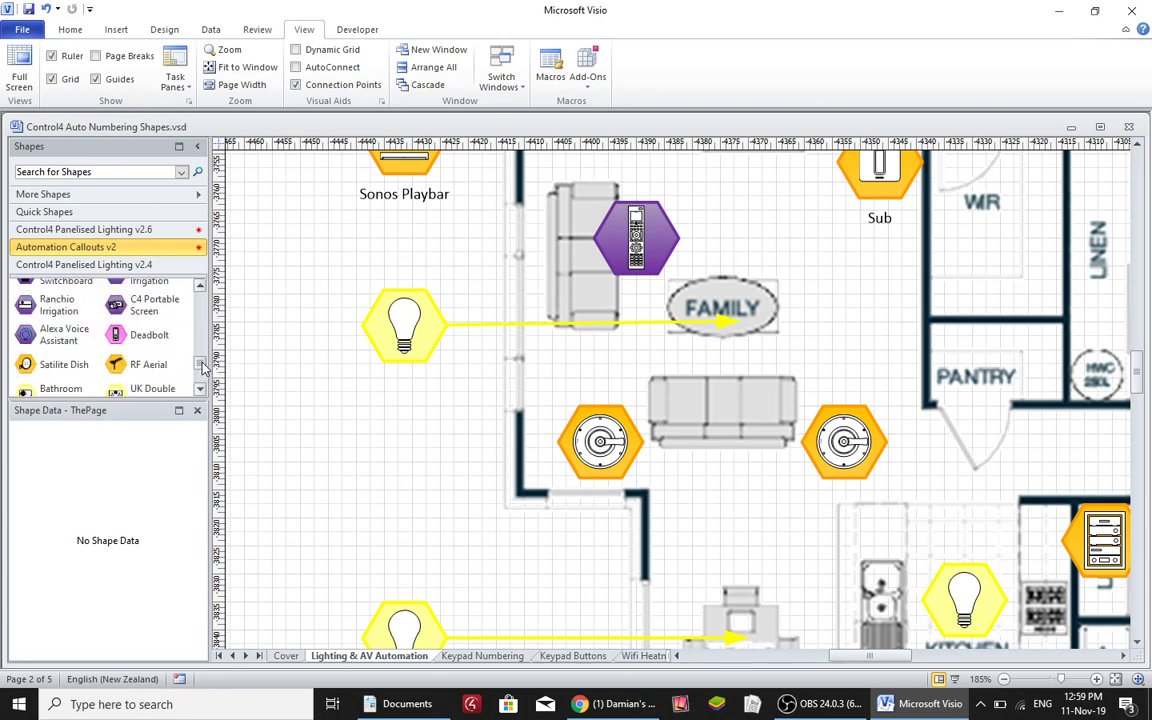
pyautogui.scroll(4, 203, 363)
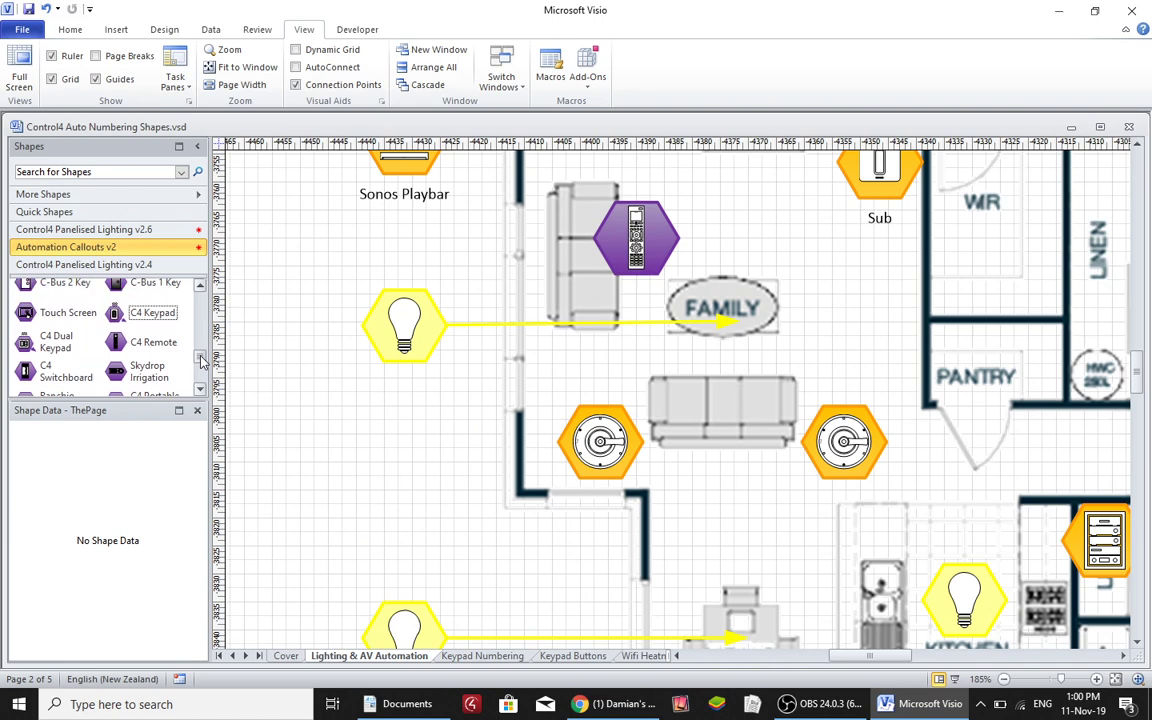
pyautogui.moveTo(203, 360); pyautogui.dragTo(204, 339)
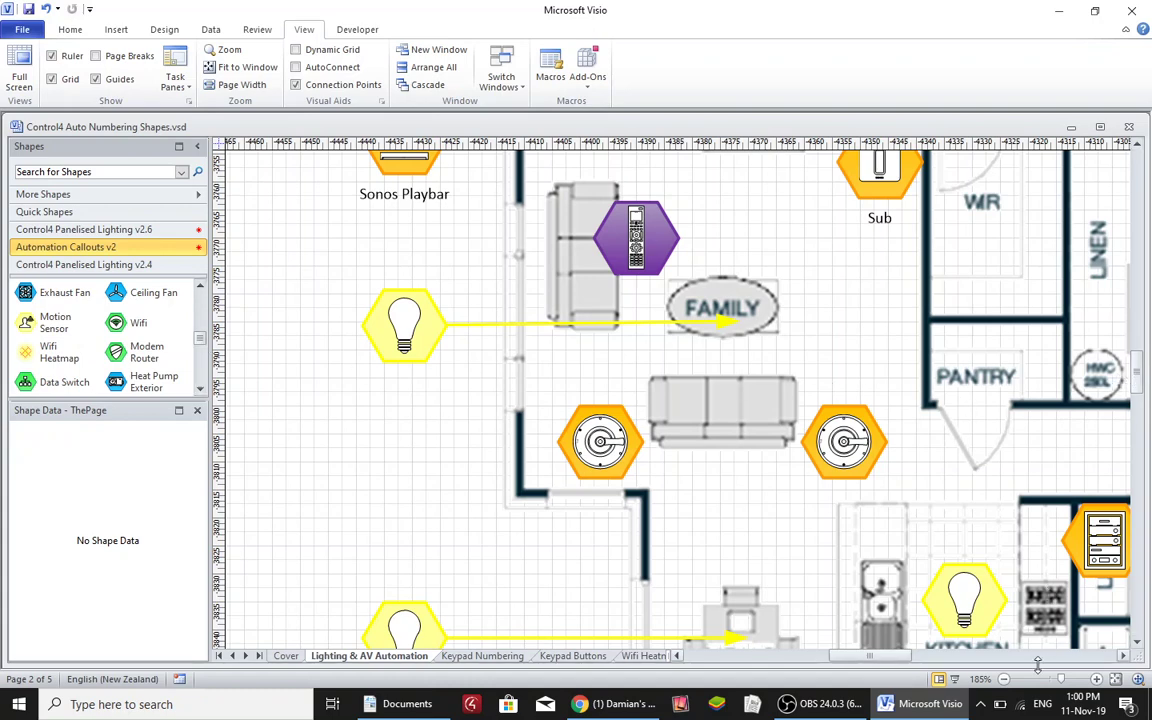
# Step: Examine the lighting, remote and door callouts around the lounge, foyer, porch and double garage
pyautogui.scroll(-1, 1105, 502)
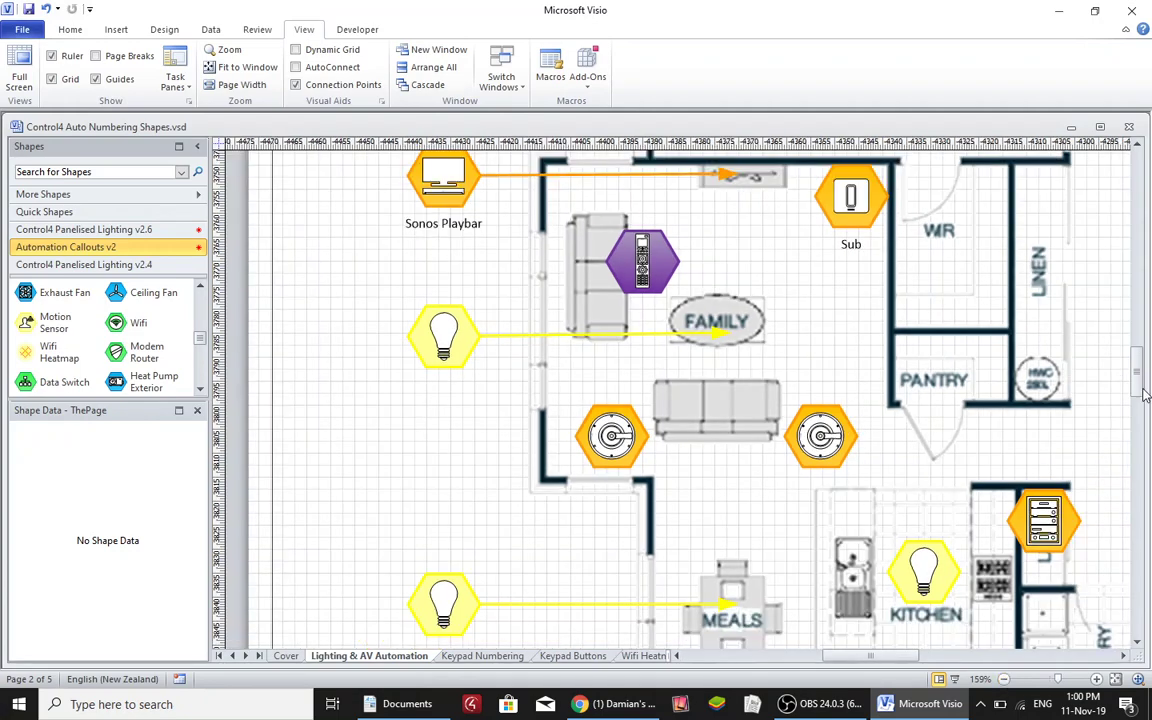
pyautogui.moveTo(1137, 360); pyautogui.dragTo(1137, 466)
pyautogui.moveTo(882, 660); pyautogui.dragTo(917, 660)
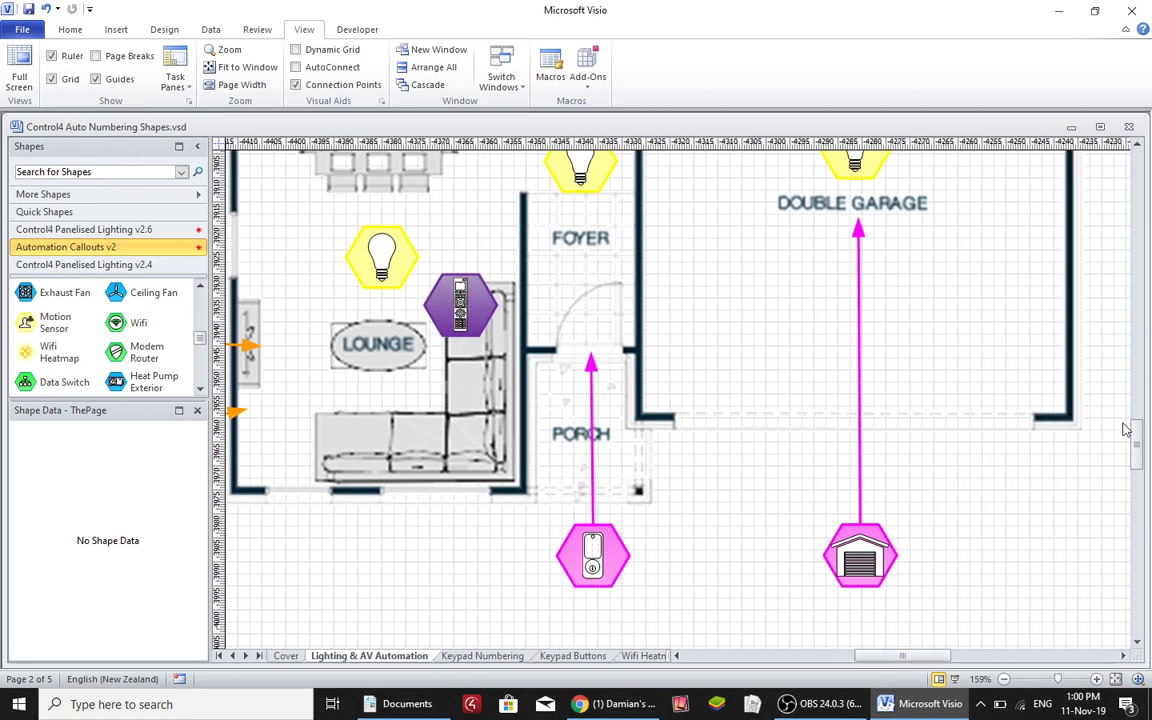
pyautogui.scroll(1, 1131, 435)
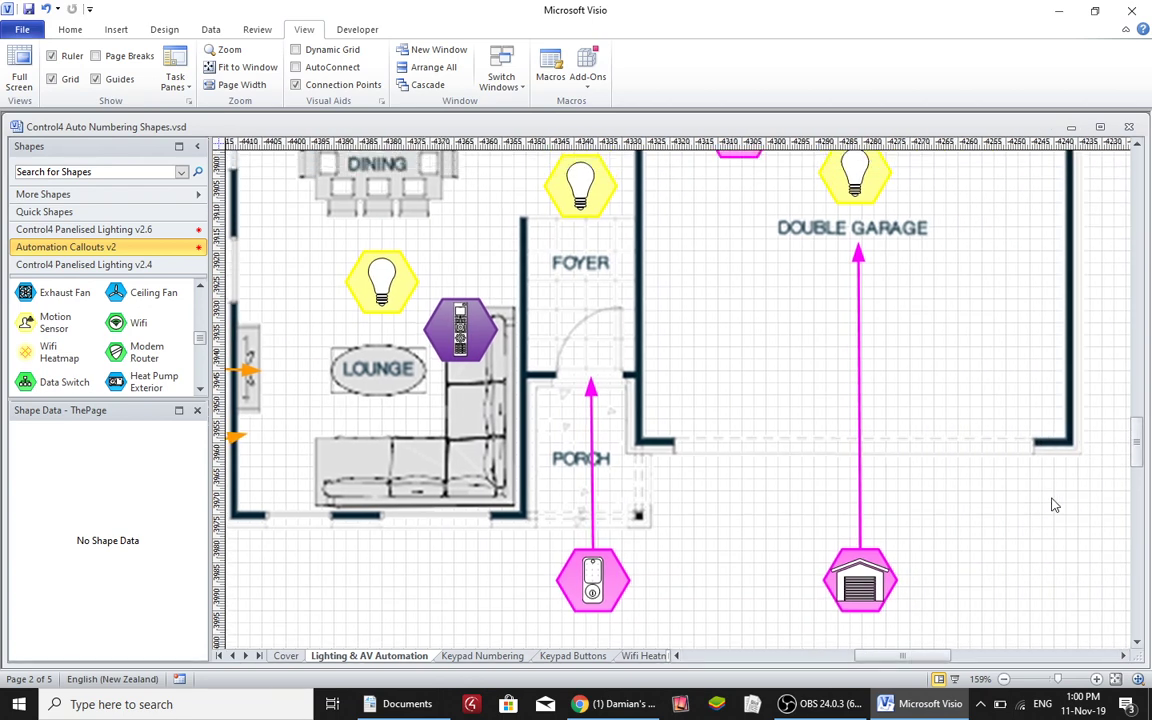
pyautogui.scroll(1, 1137, 452)
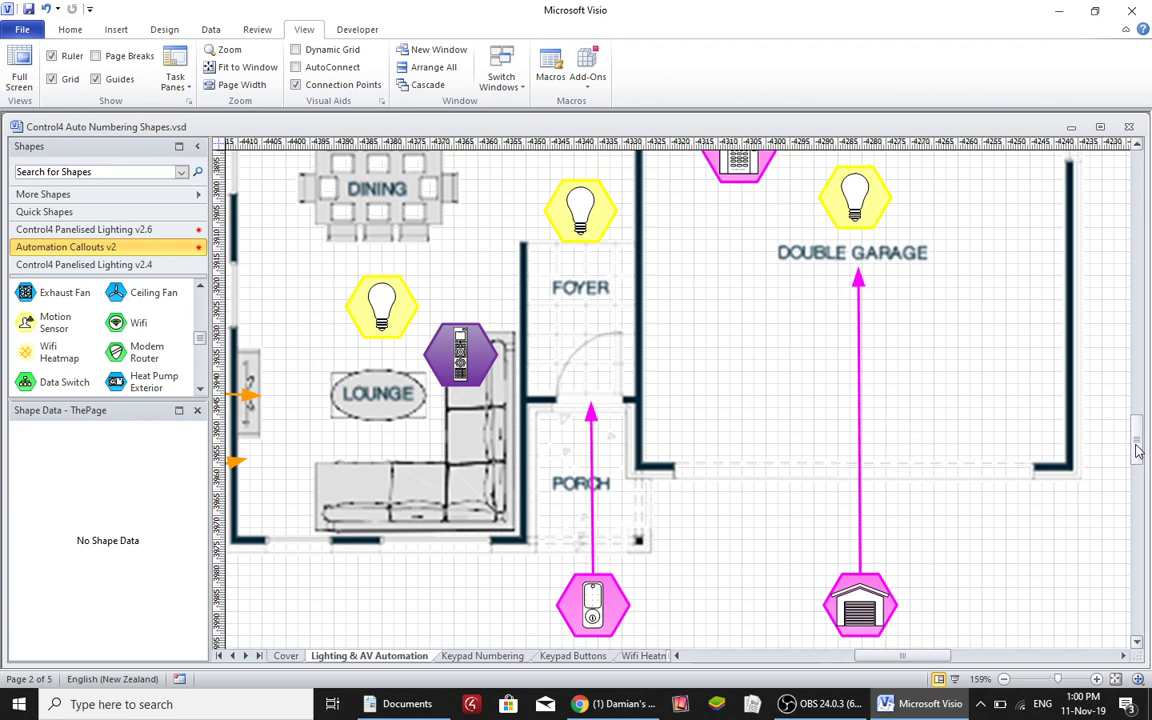
pyautogui.moveTo(1137, 452); pyautogui.dragTo(1137, 440)
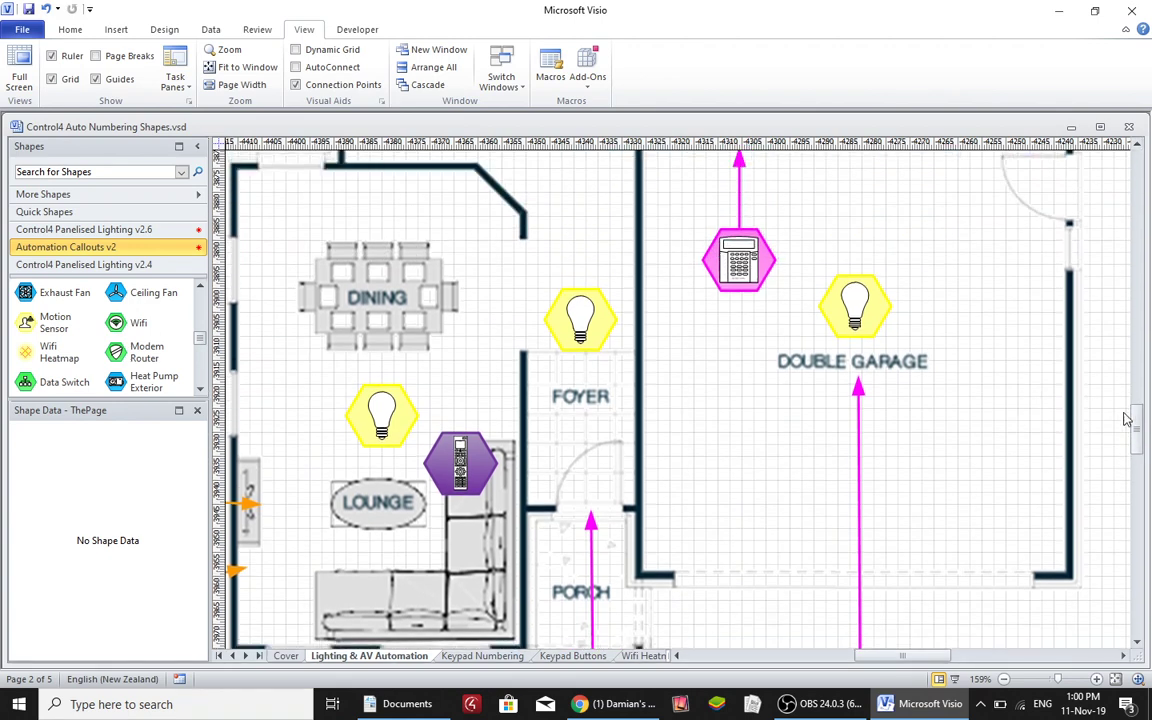
# Step: Follow the hyperlink on the deadbolt callout below the porch to view its product web page, and return to Visio
pyautogui.scroll(-4, 1027, 380)
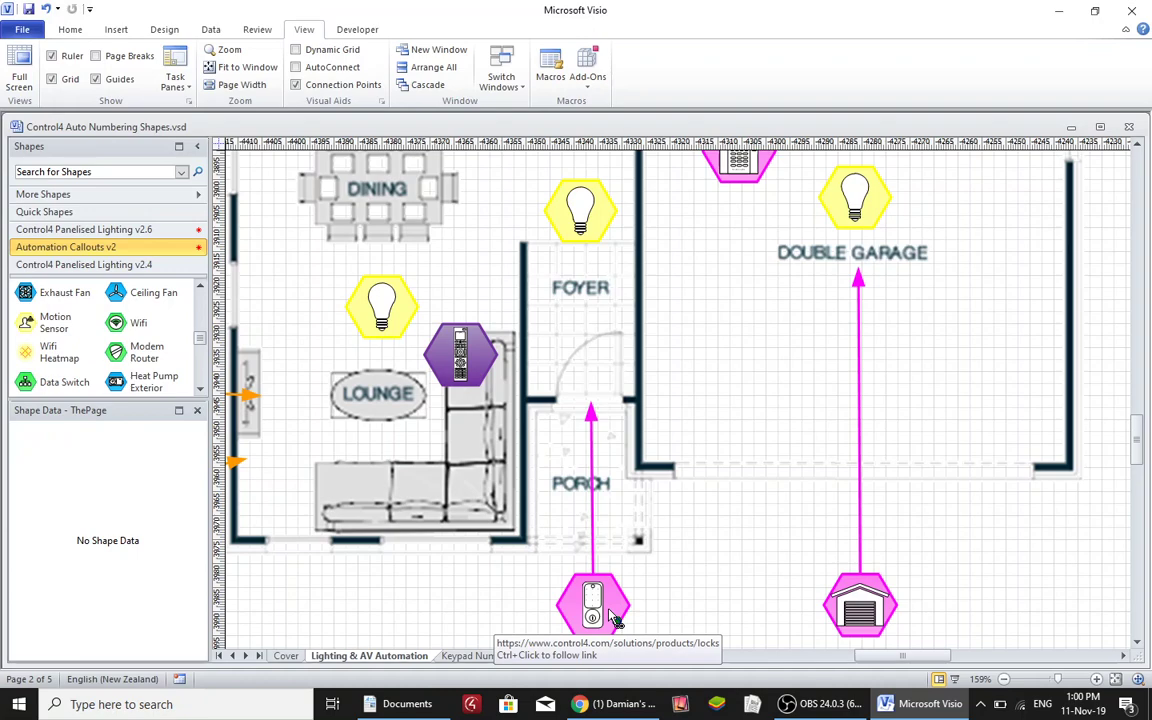
pyautogui.click(613, 616)
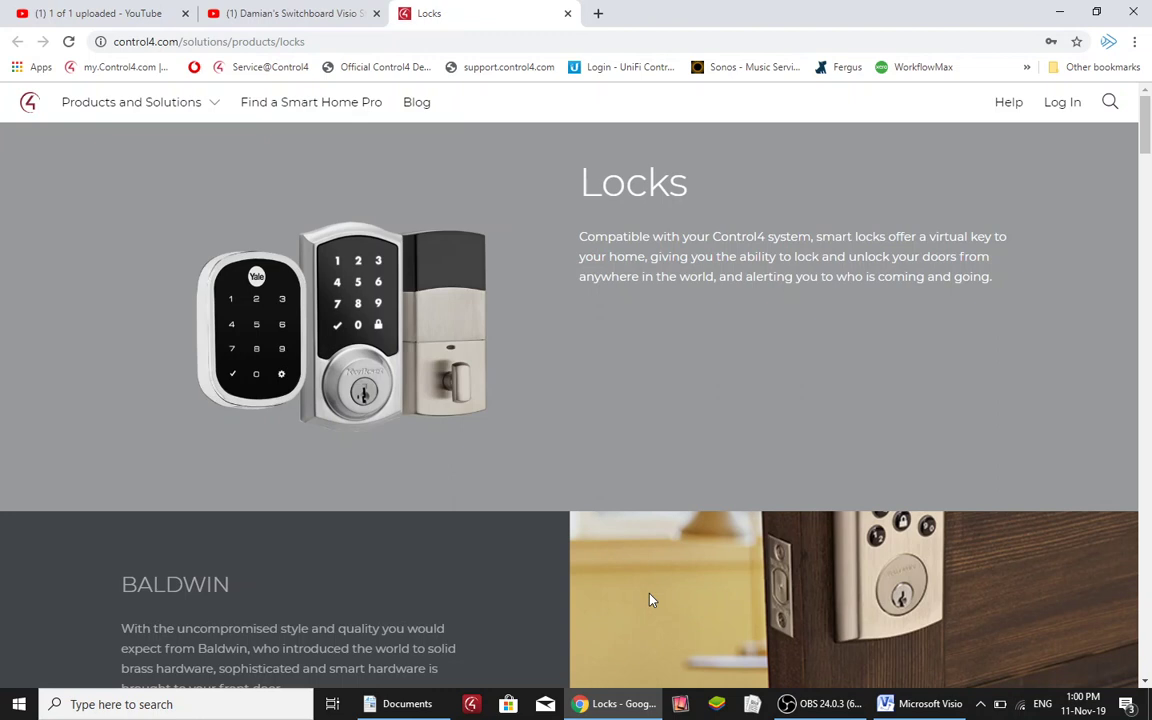
pyautogui.click(908, 704)
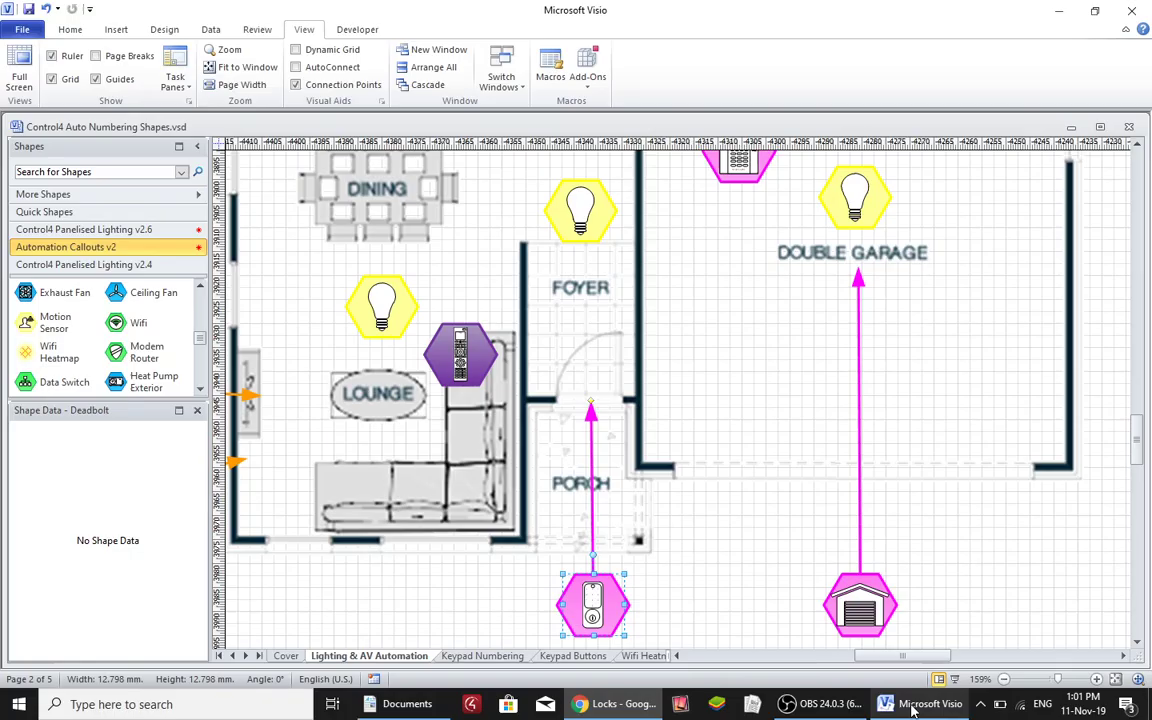
# Step: On the Keypad Numbering page, place a C4 Keypad callout above Bed 1, pointing at the room's upper wall near its left corner
pyautogui.click(505, 657)
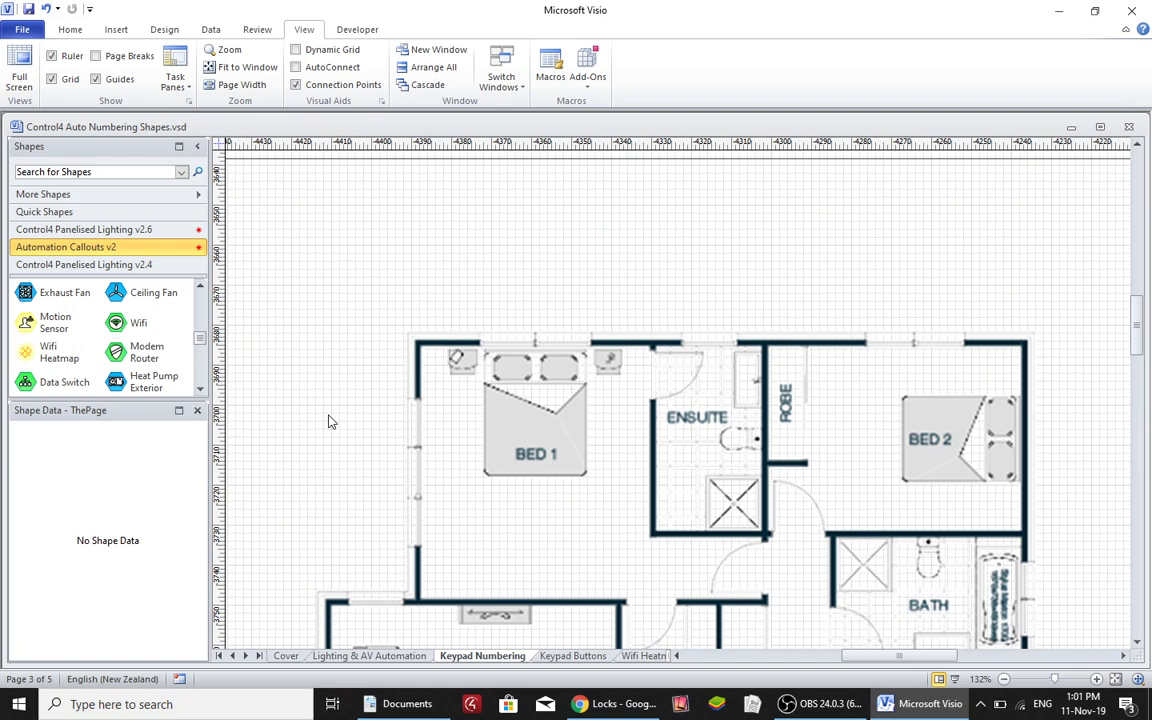
pyautogui.click(200, 389)
pyautogui.click(200, 389)
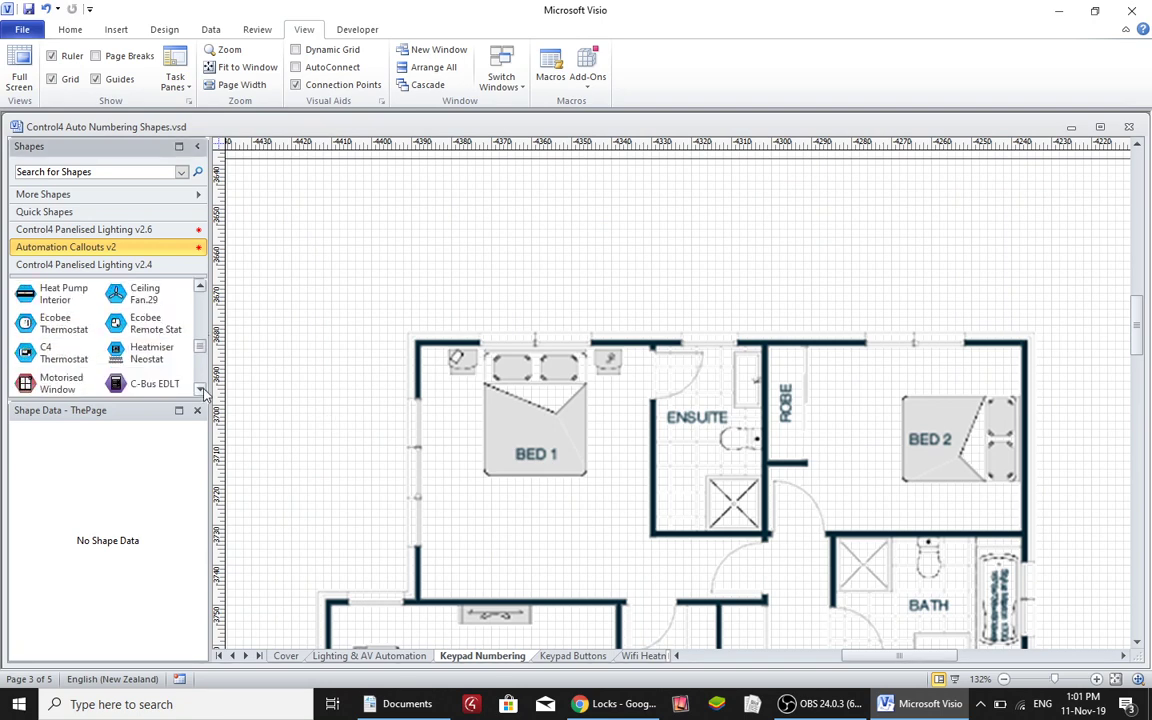
pyautogui.click(200, 389)
pyautogui.click(200, 389)
pyautogui.click(200, 389)
pyautogui.click(200, 389)
pyautogui.click(200, 389)
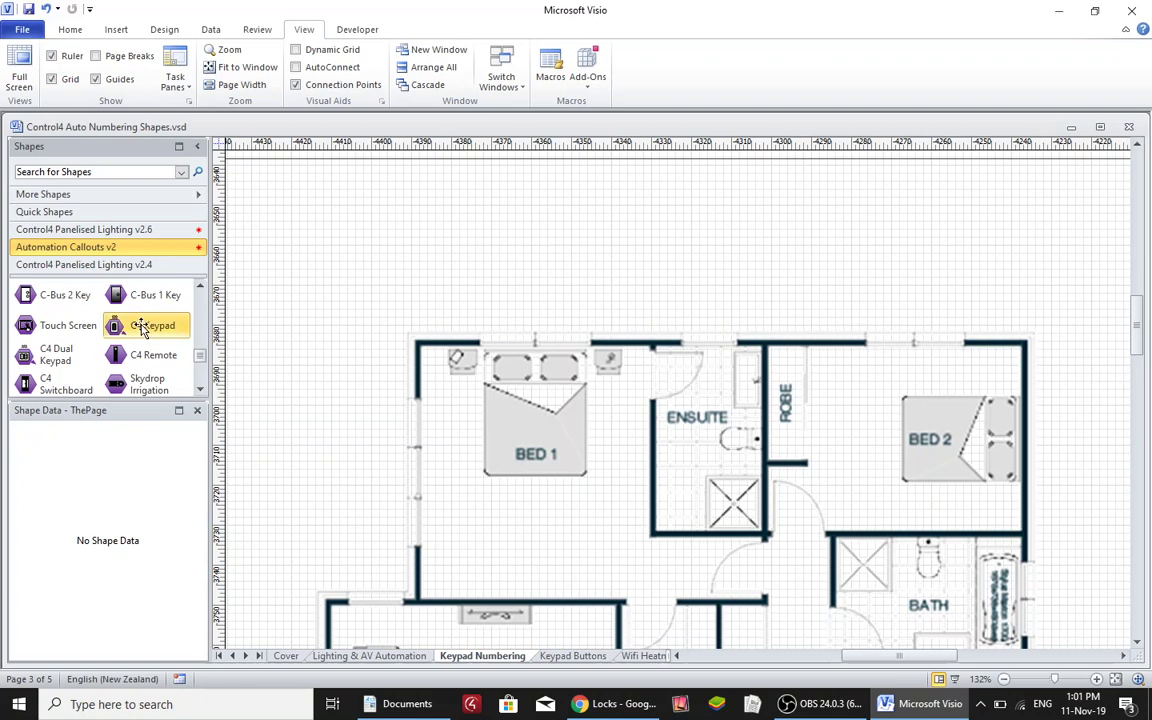
pyautogui.moveTo(141, 329)
pyautogui.mouseDown()
pyautogui.moveTo(400, 245)
pyautogui.moveTo(446, 256)
pyautogui.moveTo(450, 342)
pyautogui.mouseUp()
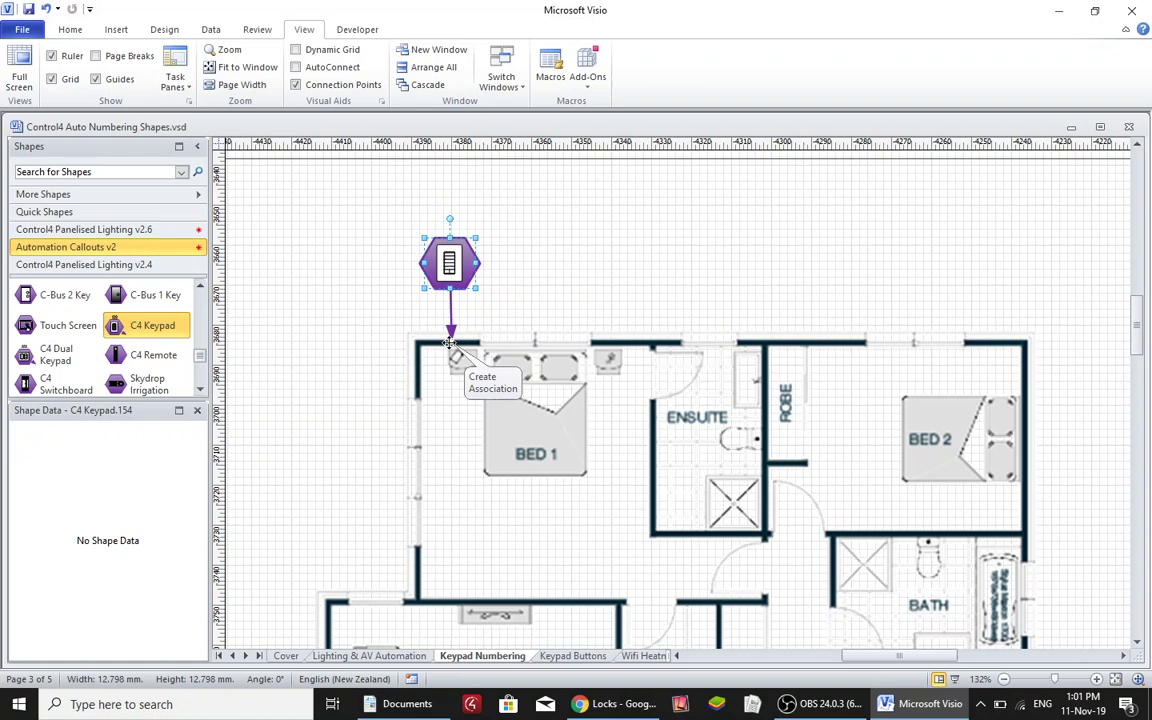
# Step: Duplicate the keypad callout three times, pointing the copies at Bed 1's upper wall near the ensuite, its lower wall by the door, and Bed 2's lower wall
pyautogui.hotkey('ctrl', 'd')
pyautogui.moveTo(519, 299); pyautogui.dragTo(623, 257)
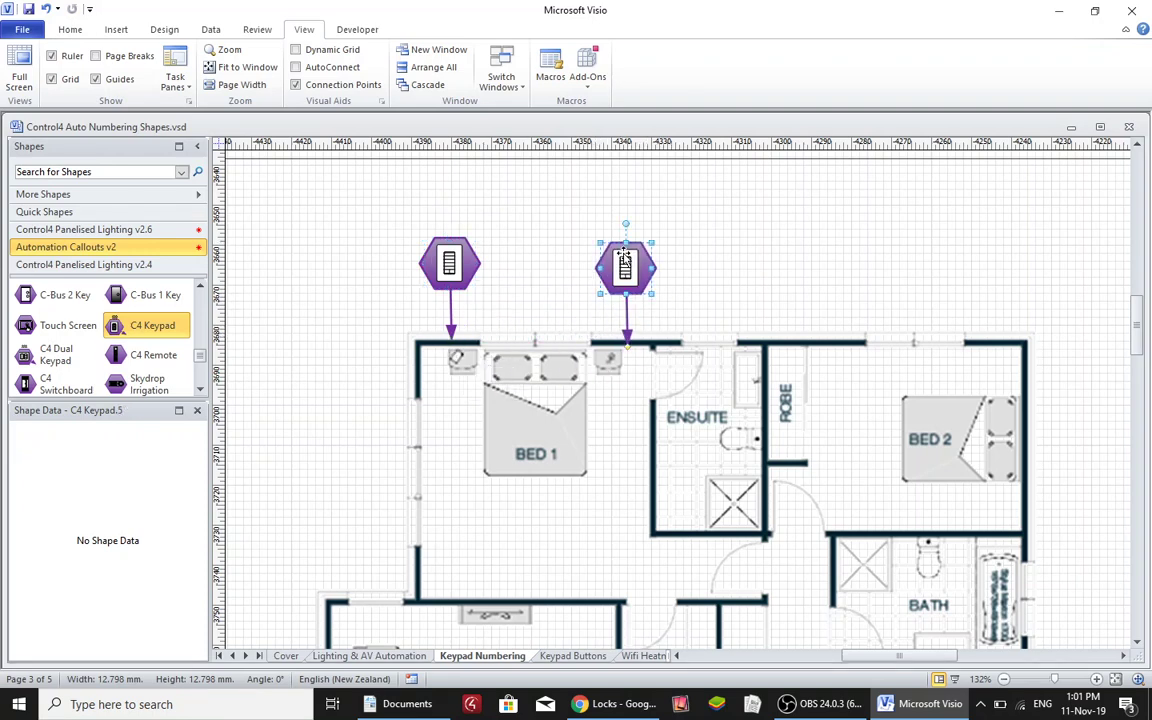
pyautogui.hotkey('ctrl', 'd')
pyautogui.moveTo(679, 302); pyautogui.dragTo(703, 505)
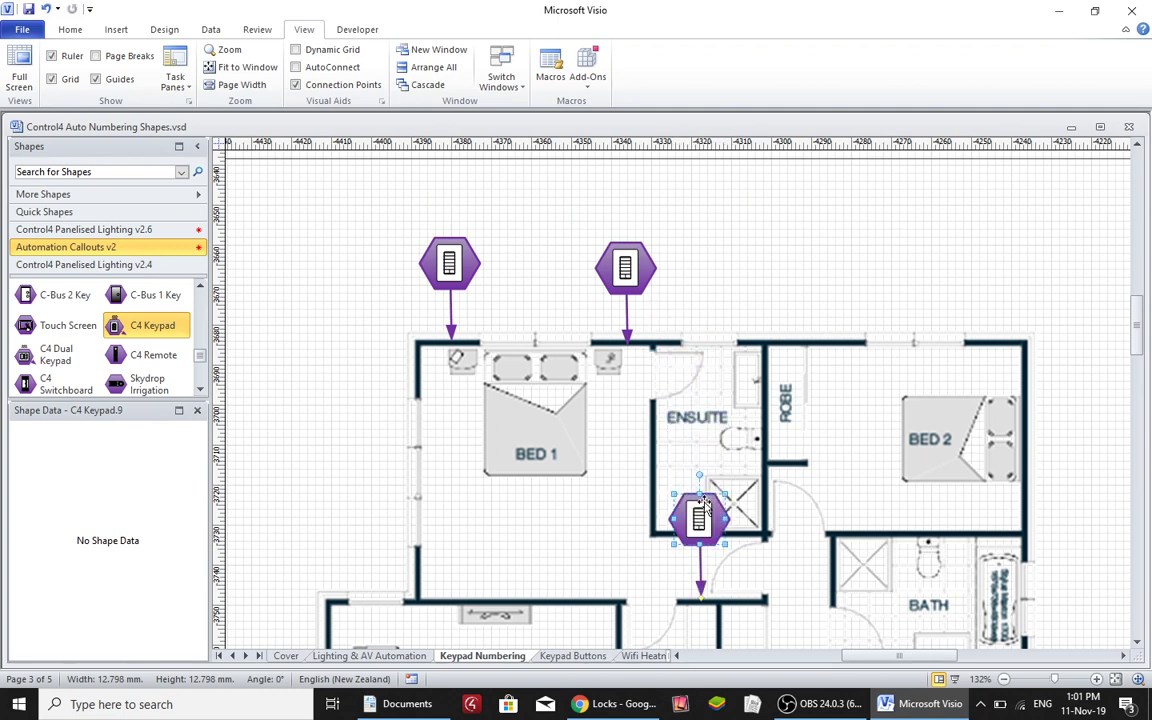
pyautogui.hotkey('ctrl', 'd')
pyautogui.moveTo(749, 569); pyautogui.dragTo(843, 455)
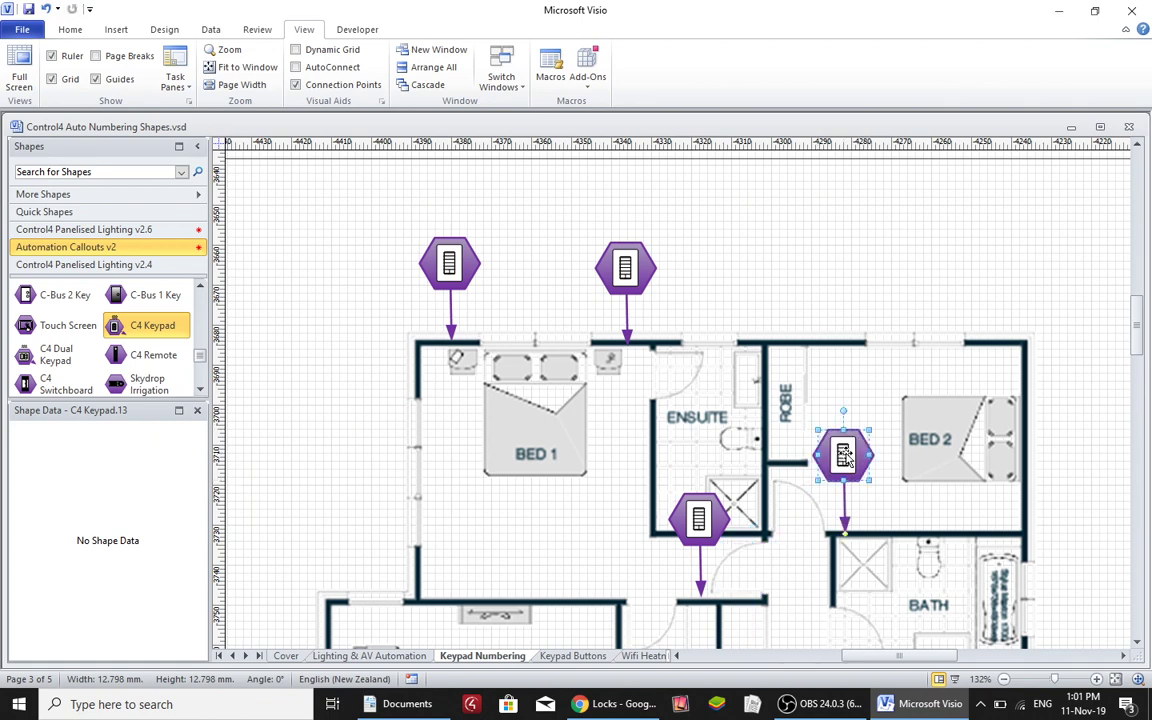
pyautogui.click(851, 386)
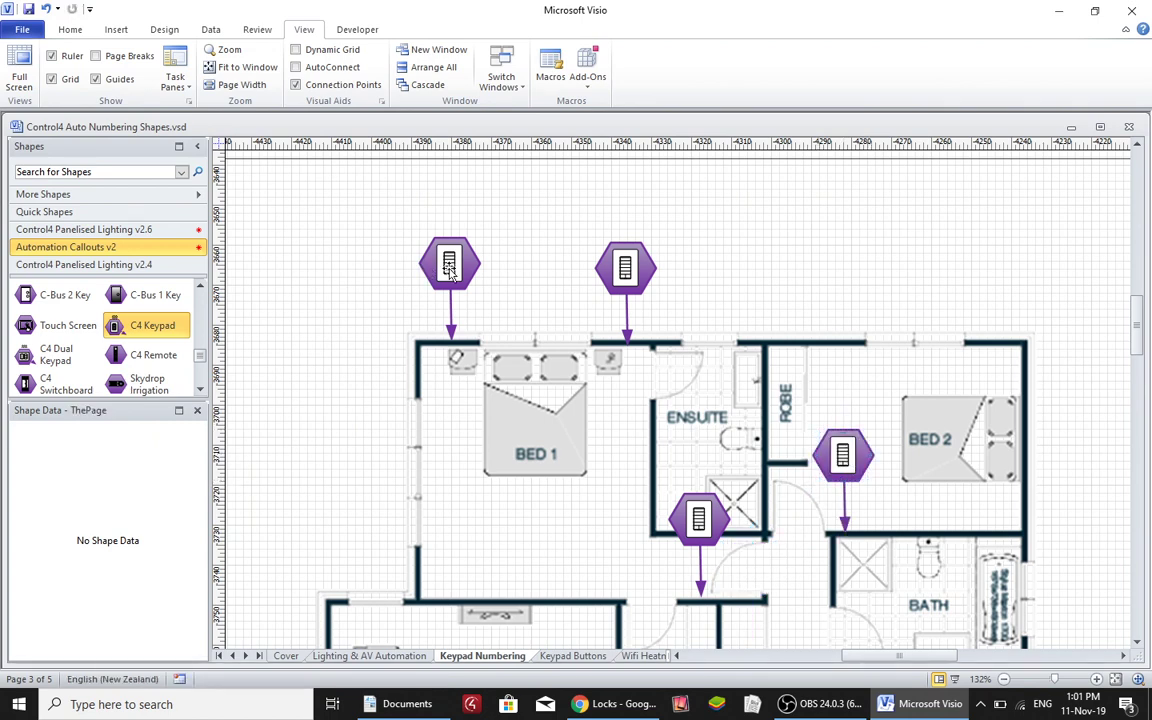
# Step: Start manual shape numbering from 1 at interval 1 with preceding text KP, moving the numbering dialog clear of the callouts
pyautogui.click(451, 268)
pyautogui.doubleClick(451, 268)
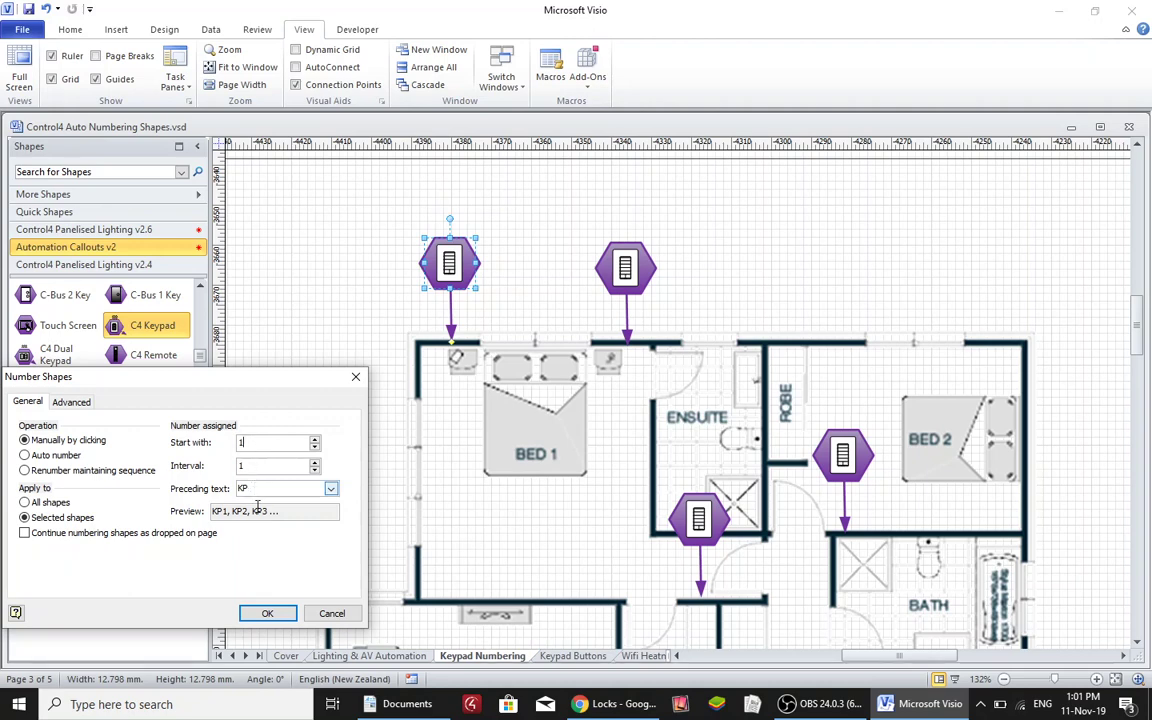
pyautogui.click(267, 613)
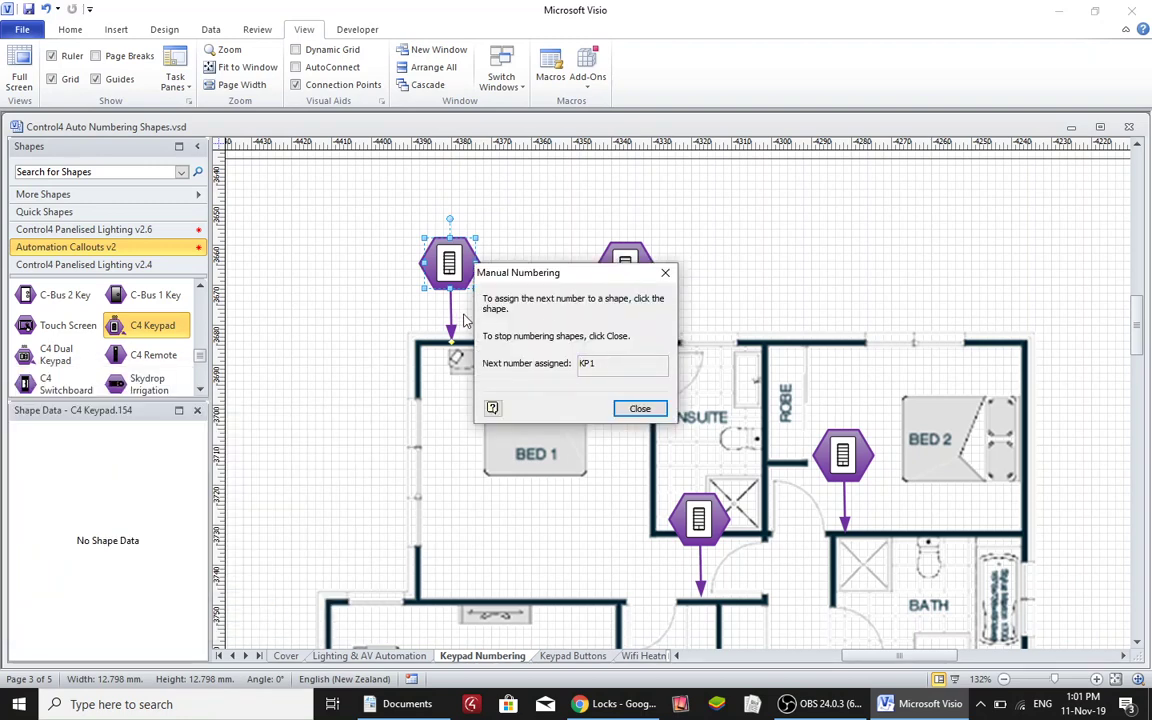
pyautogui.moveTo(593, 279); pyautogui.dragTo(148, 467)
pyautogui.click(296, 394)
# Step: Number the four keypad callouts KP1 to KP4, from Bed 1's upper wall to Bed 2, and end the numbering
pyautogui.click(450, 266)
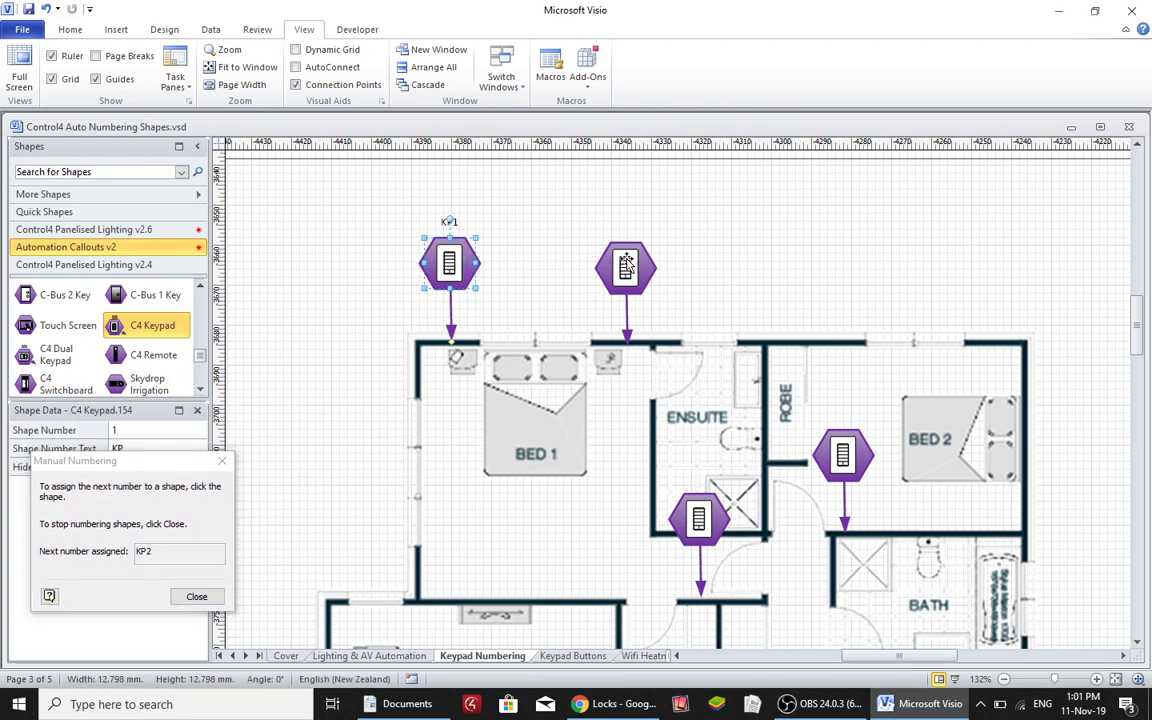
pyautogui.click(626, 262)
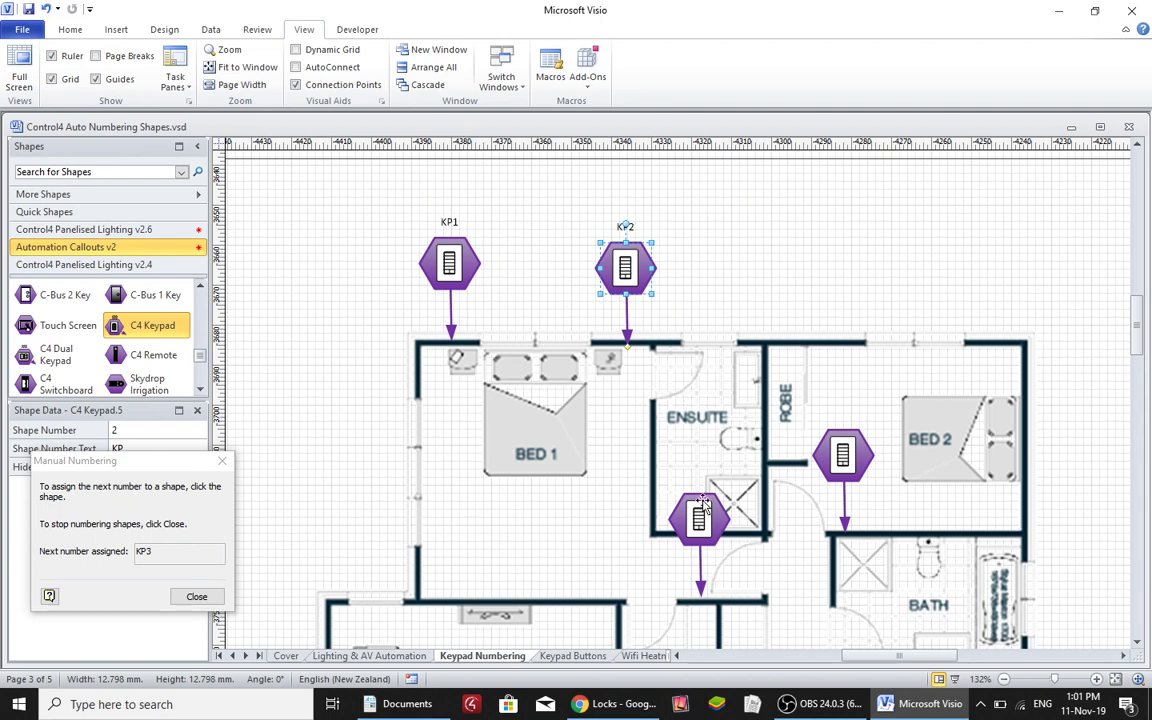
pyautogui.click(702, 512)
pyautogui.click(843, 455)
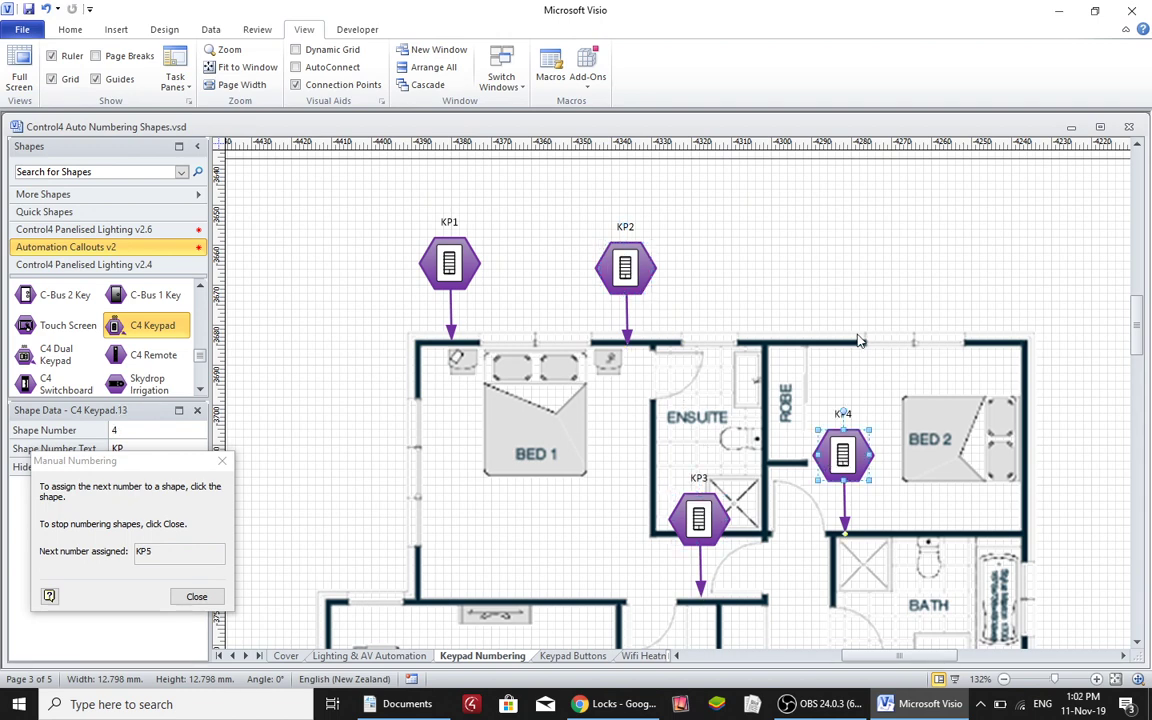
pyautogui.press('Escape')
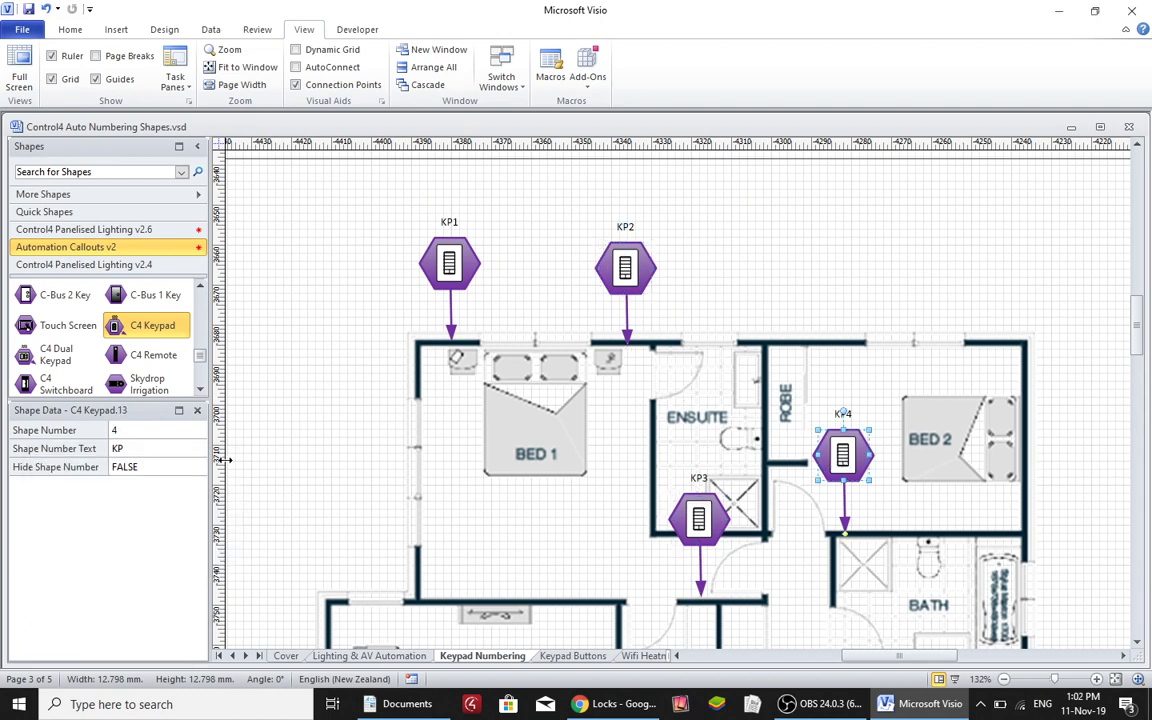
pyautogui.click(315, 430)
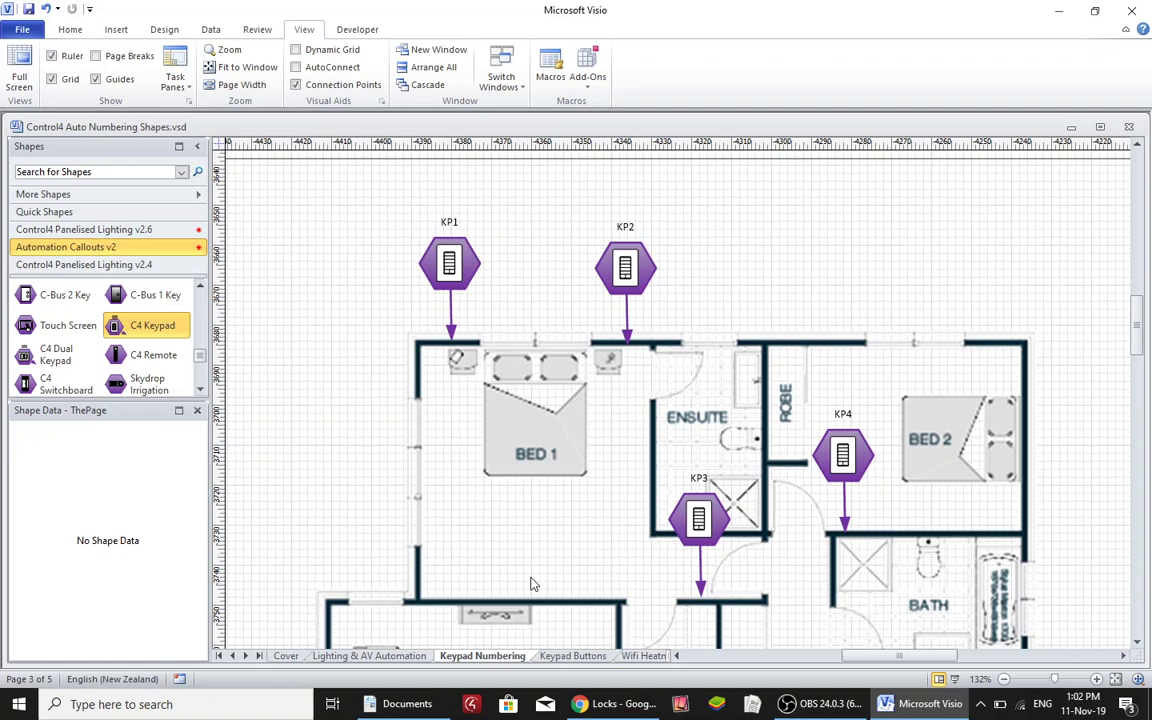
# Step: On the Keypad Buttons page, delete the four existing green keypads together with their button labels
pyautogui.click(566, 657)
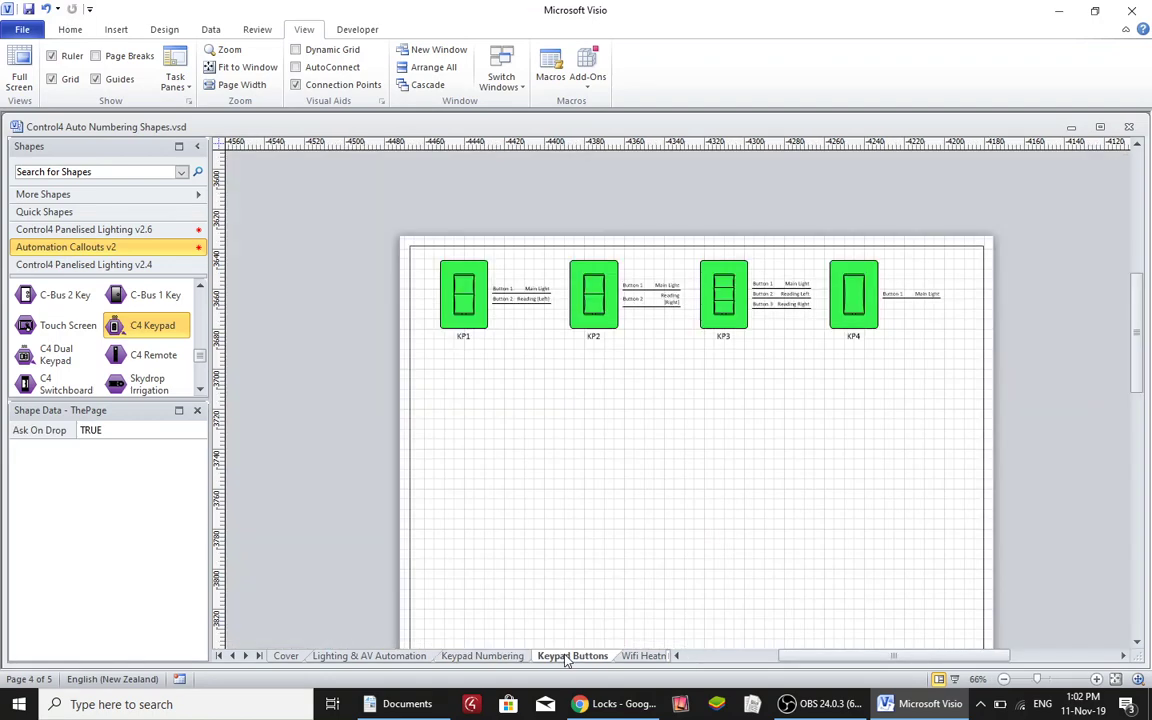
pyautogui.moveTo(961, 234); pyautogui.dragTo(324, 461)
pyautogui.press('Delete')
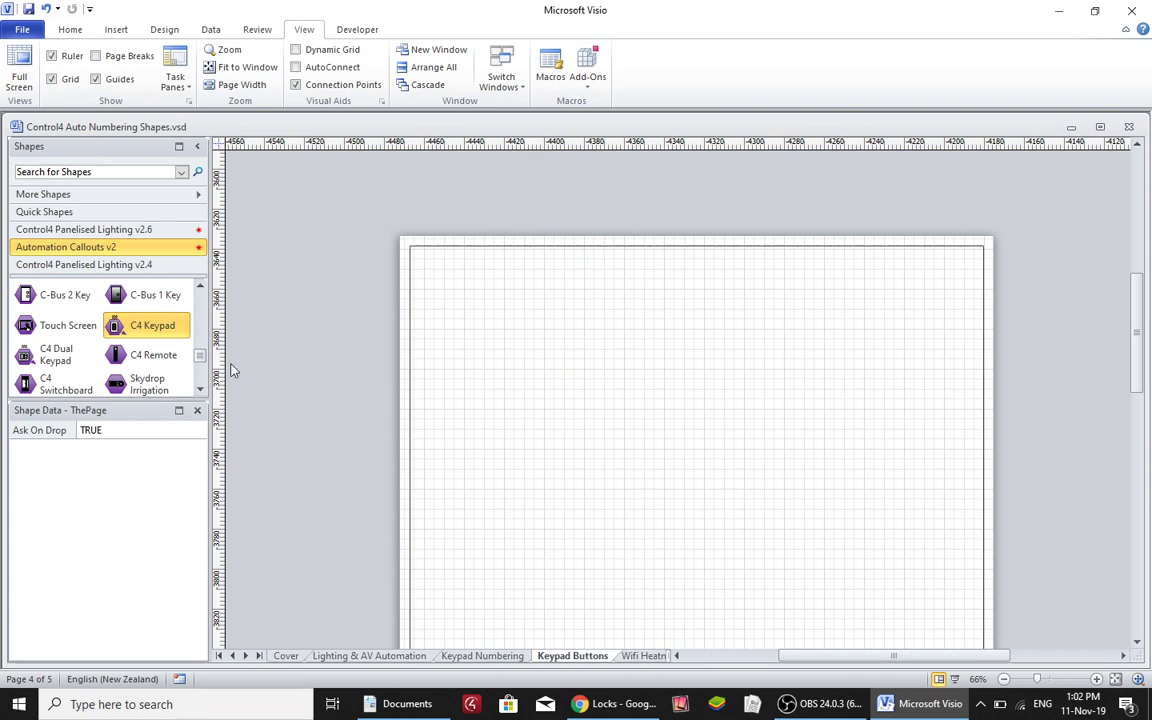
# Step: From the Control4 Panelised Lighting v2.6 stencil, place two KPC 33 keypads, one KPC 222 and one KPC 1 in a row near the page's upper edge
pyautogui.click(145, 231)
pyautogui.click(200, 287)
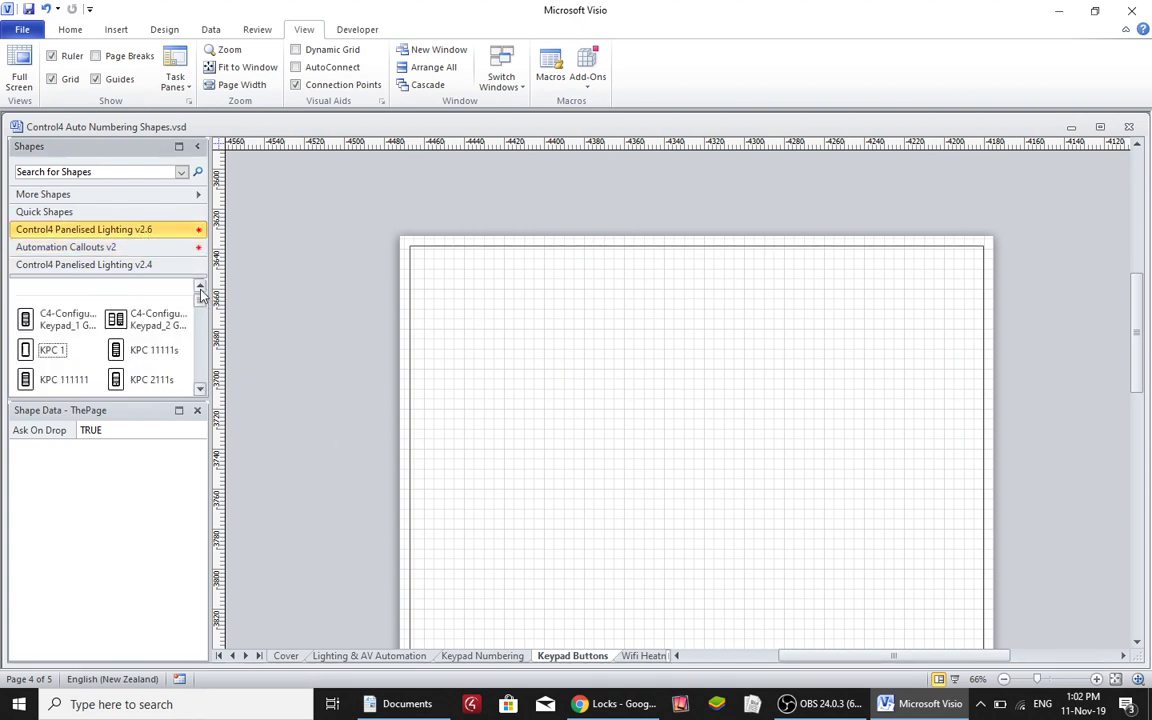
pyautogui.click(47, 355)
pyautogui.click(201, 389)
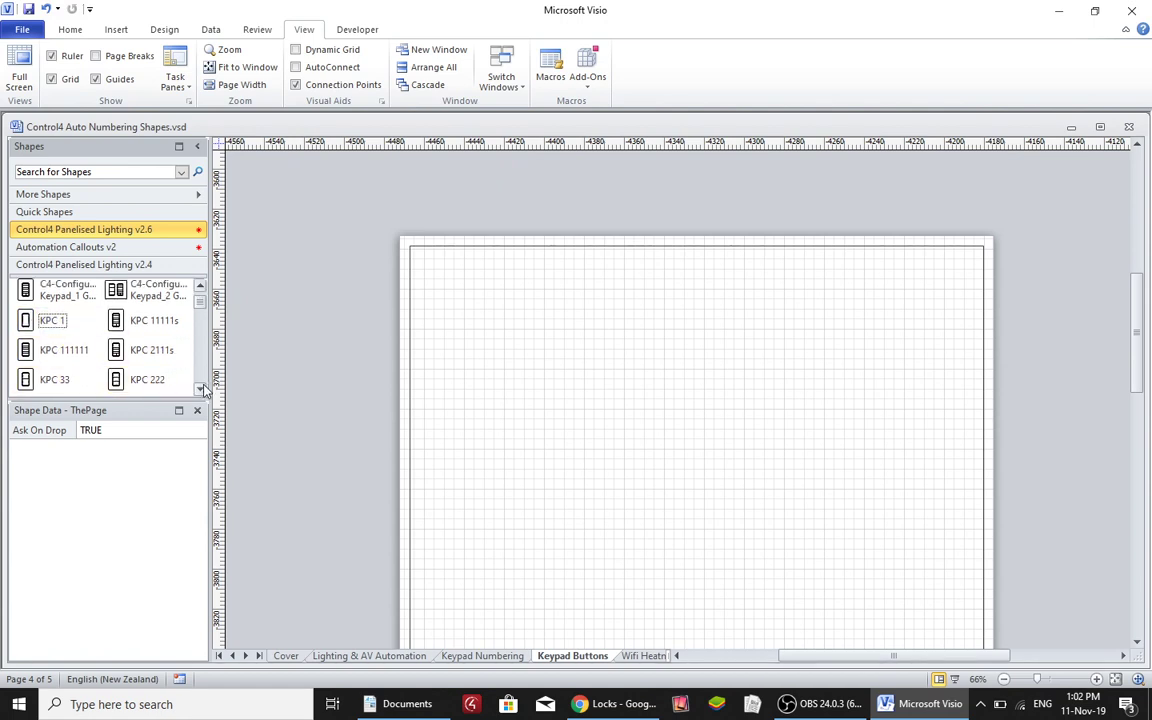
pyautogui.moveTo(49, 380); pyautogui.dragTo(589, 322)
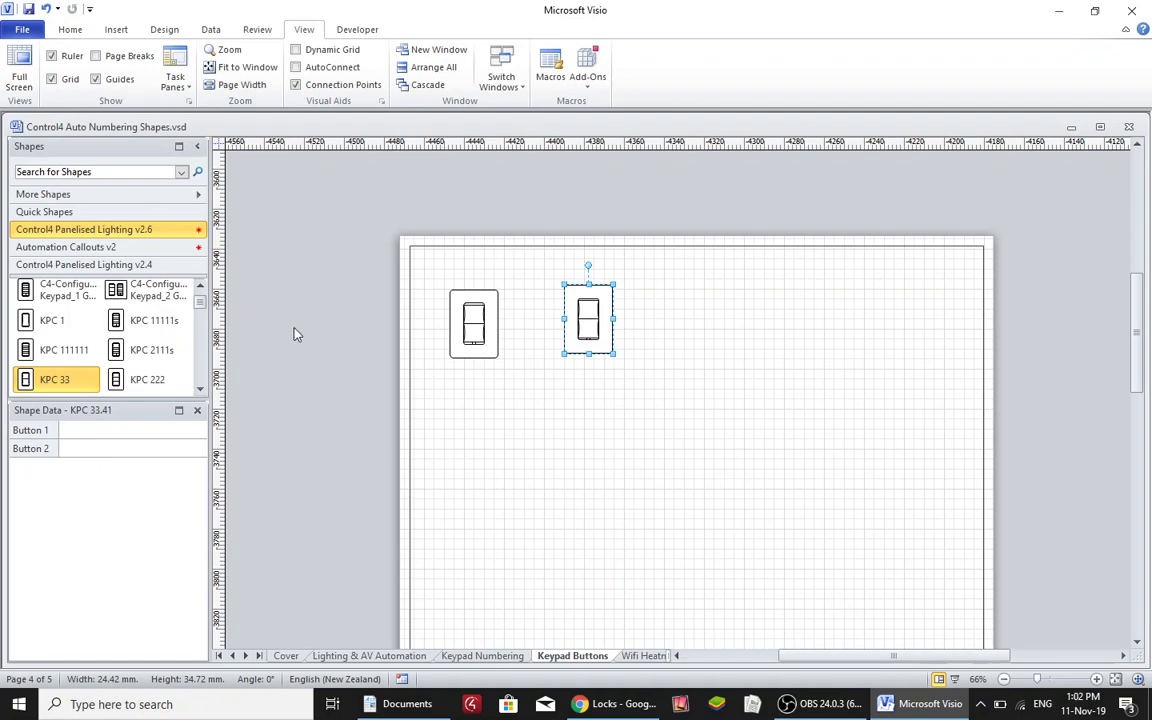
pyautogui.moveTo(155, 380); pyautogui.dragTo(713, 318)
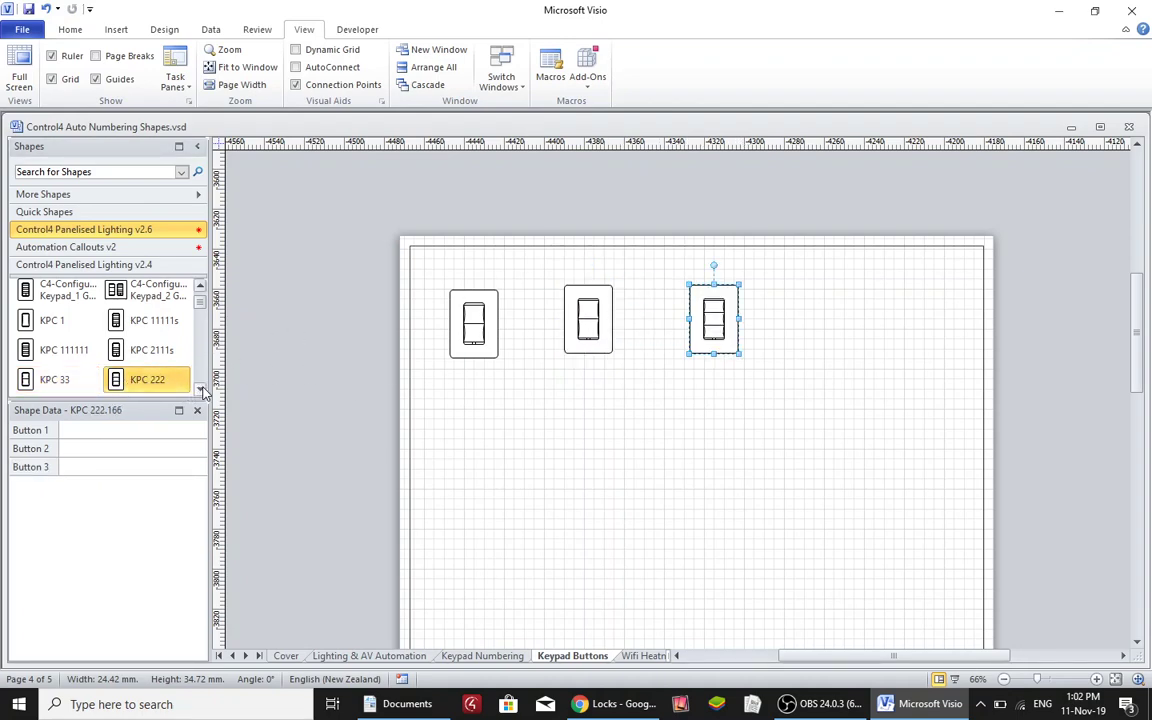
pyautogui.moveTo(44, 320); pyautogui.dragTo(870, 328)
# Step: Align the four keypads by their middles and distribute them evenly in the horizontal direction
pyautogui.moveTo(969, 262); pyautogui.dragTo(368, 463)
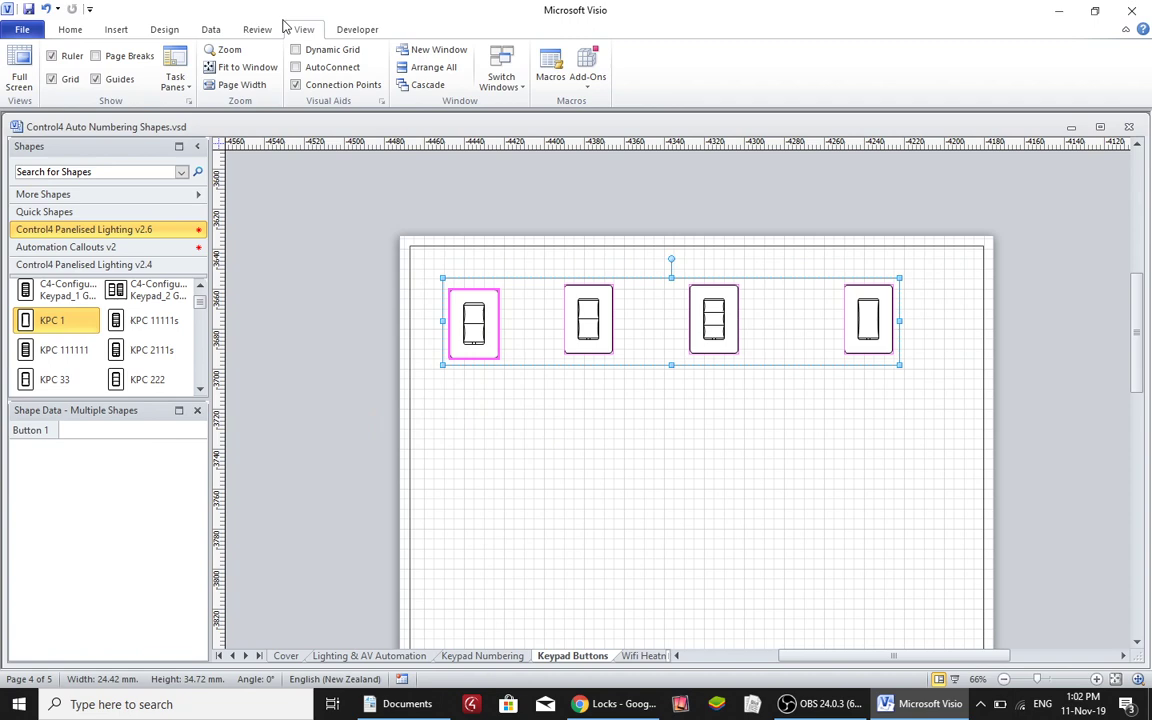
pyautogui.click(70, 29)
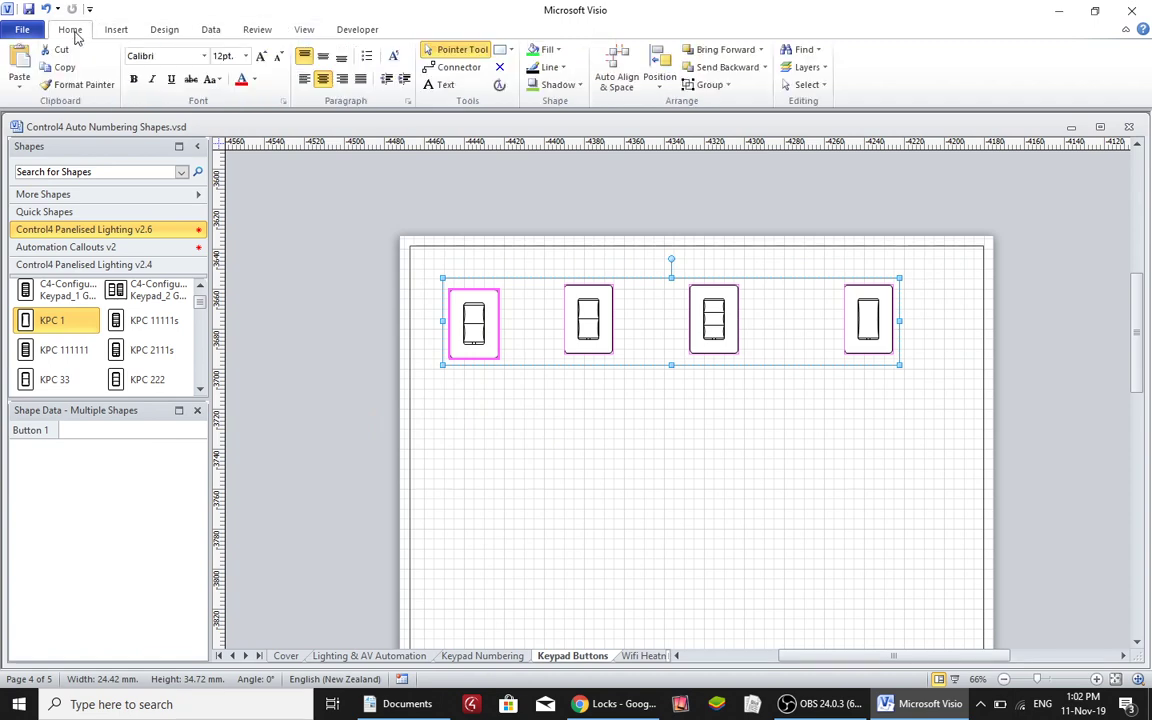
pyautogui.click(669, 85)
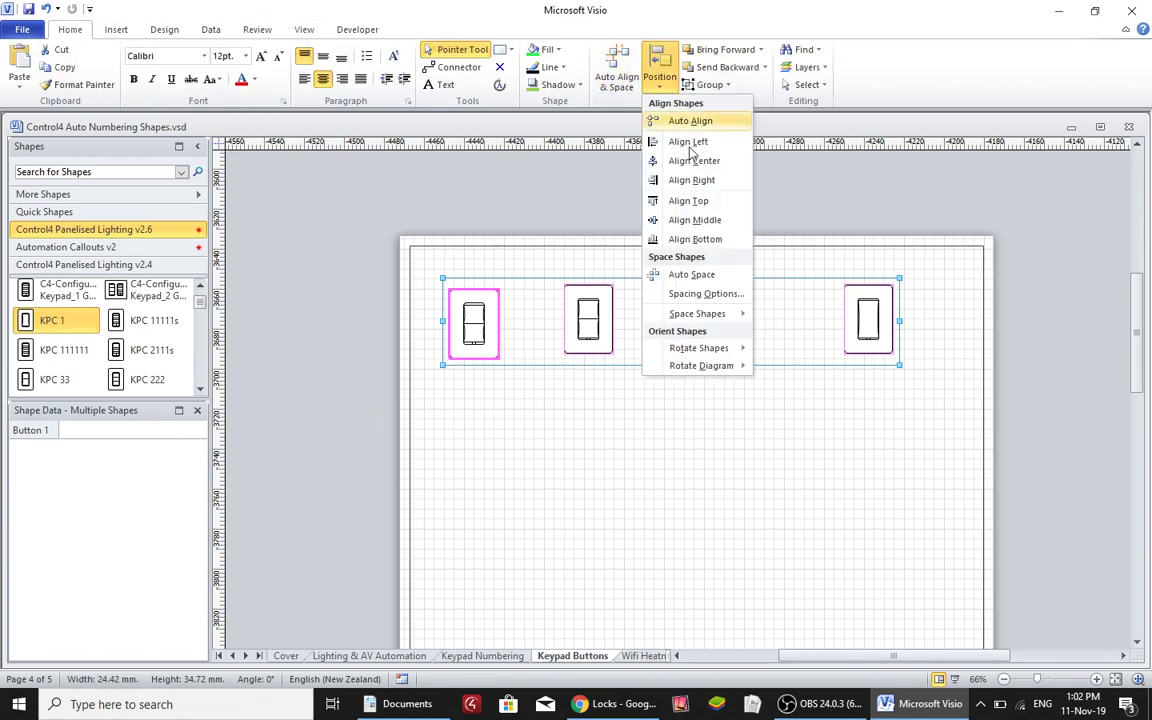
pyautogui.click(707, 221)
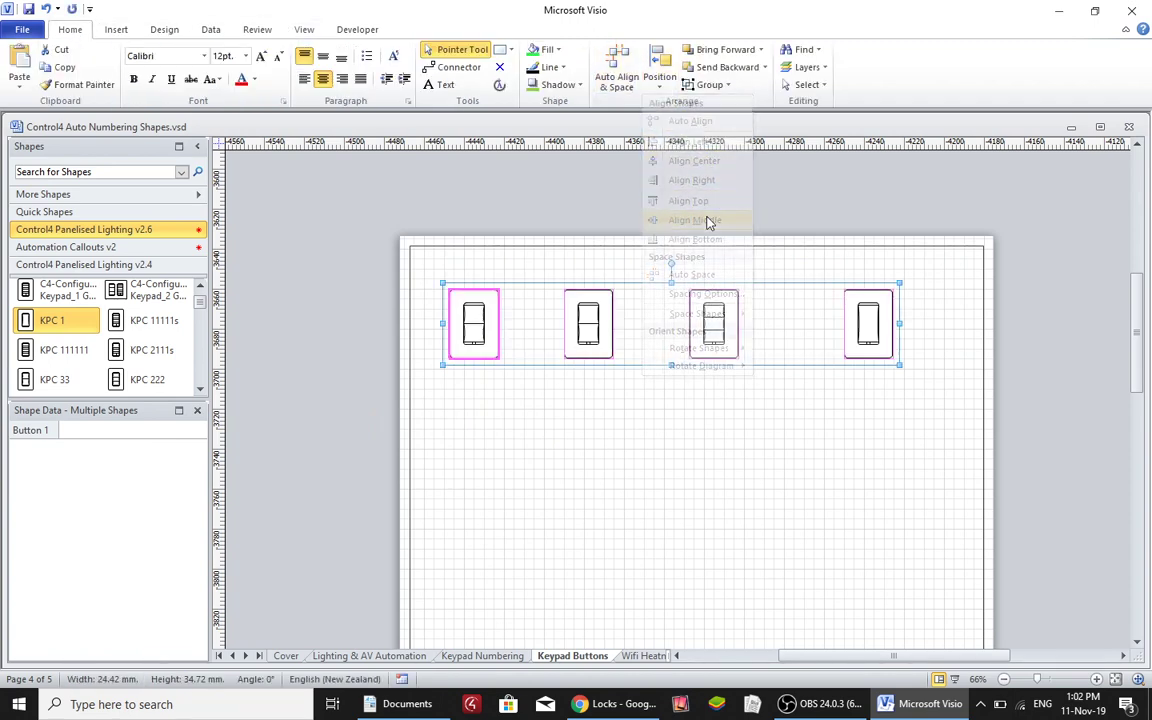
pyautogui.click(660, 80)
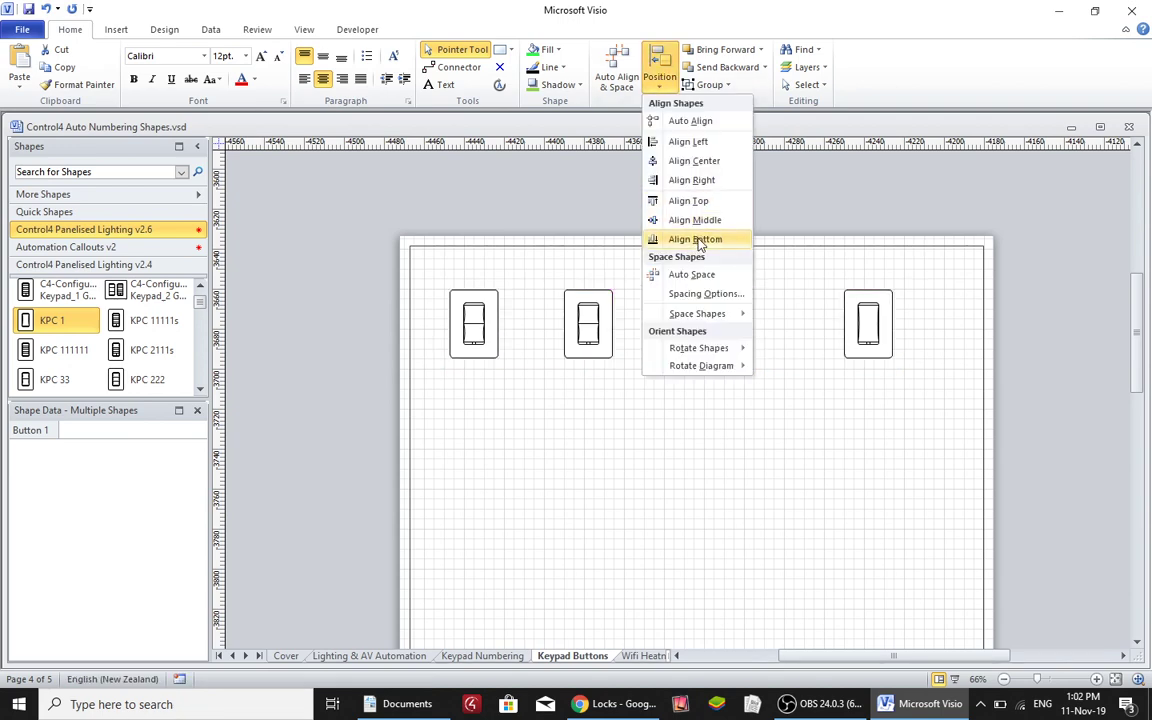
pyautogui.moveTo(699, 313)
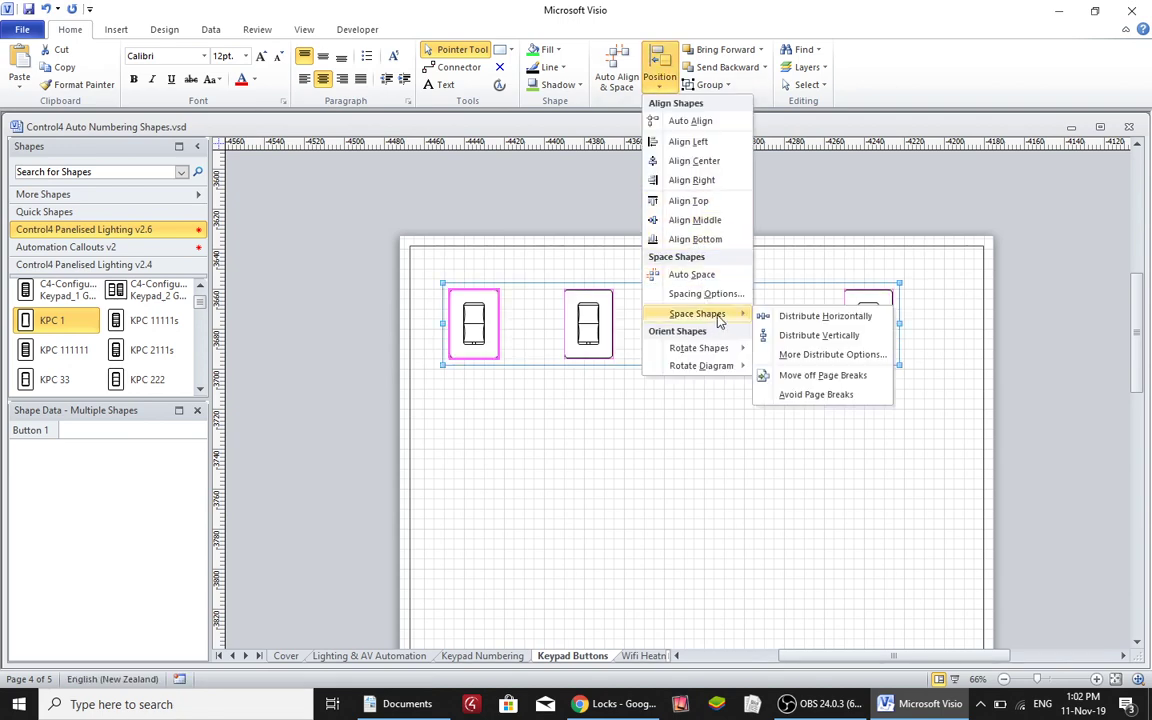
pyautogui.click(806, 316)
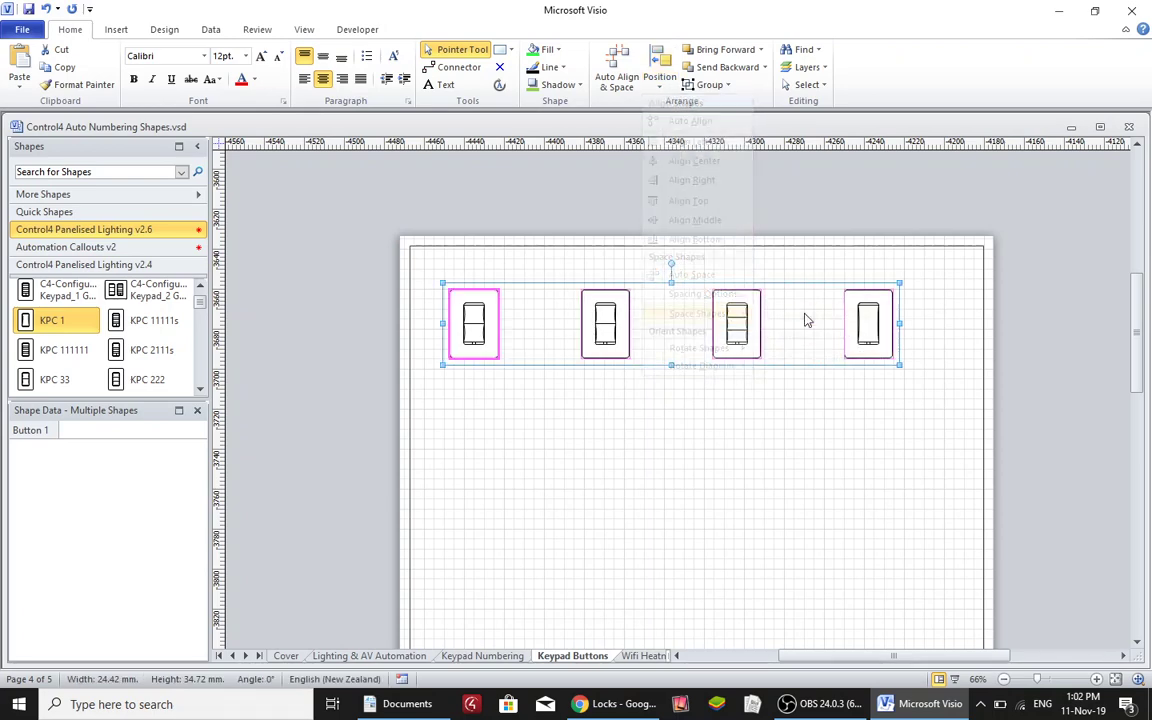
pyautogui.click(722, 437)
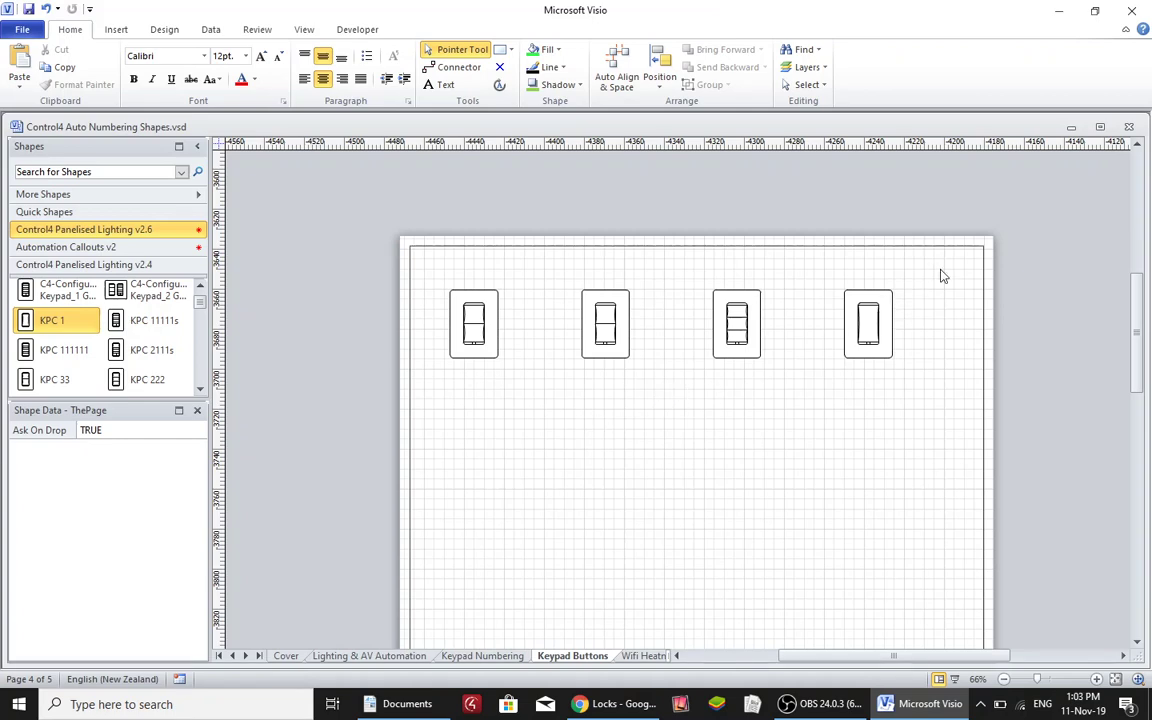
# Step: Start manual shape numbering from 1 at interval 1 with preceding text KP, moving the numbering dialog clear of the keypads
pyautogui.click(485, 330)
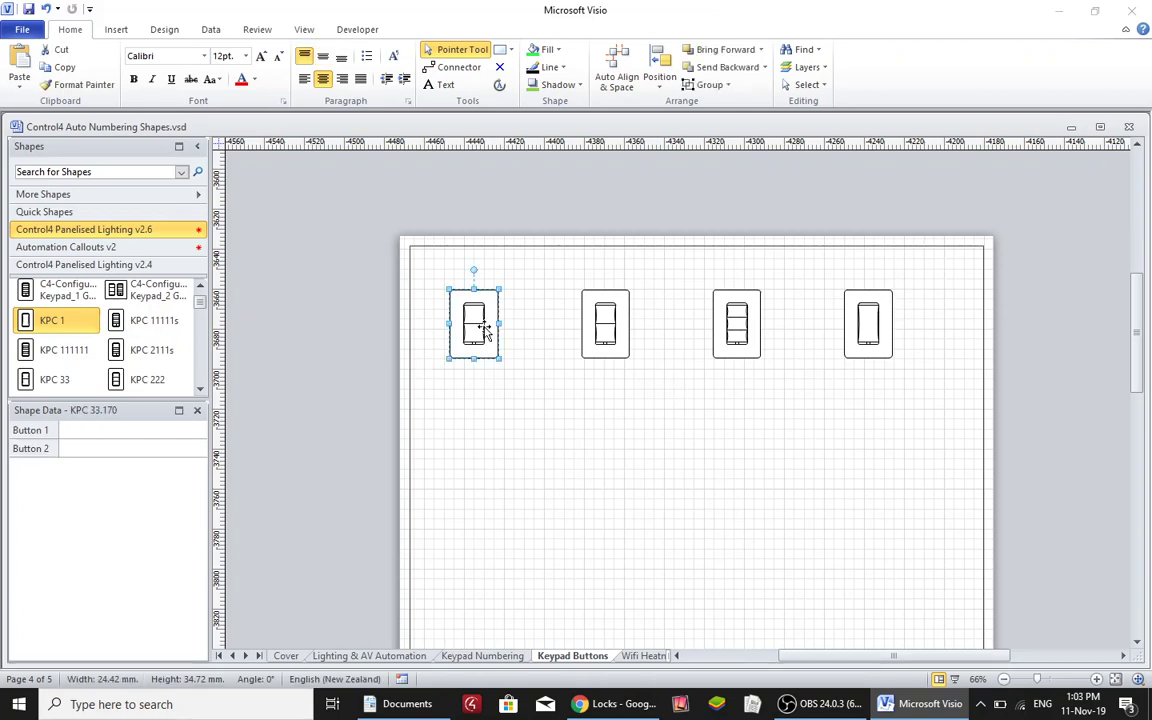
pyautogui.click(314, 438)
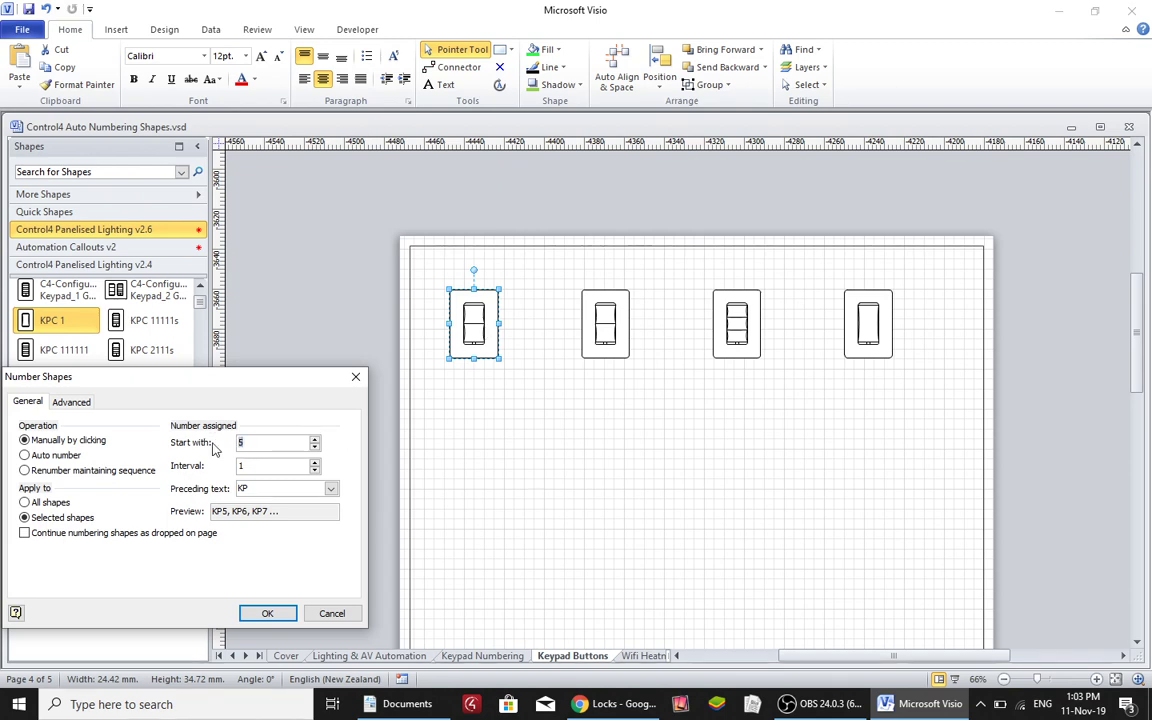
pyautogui.write('1')
pyautogui.click(267, 613)
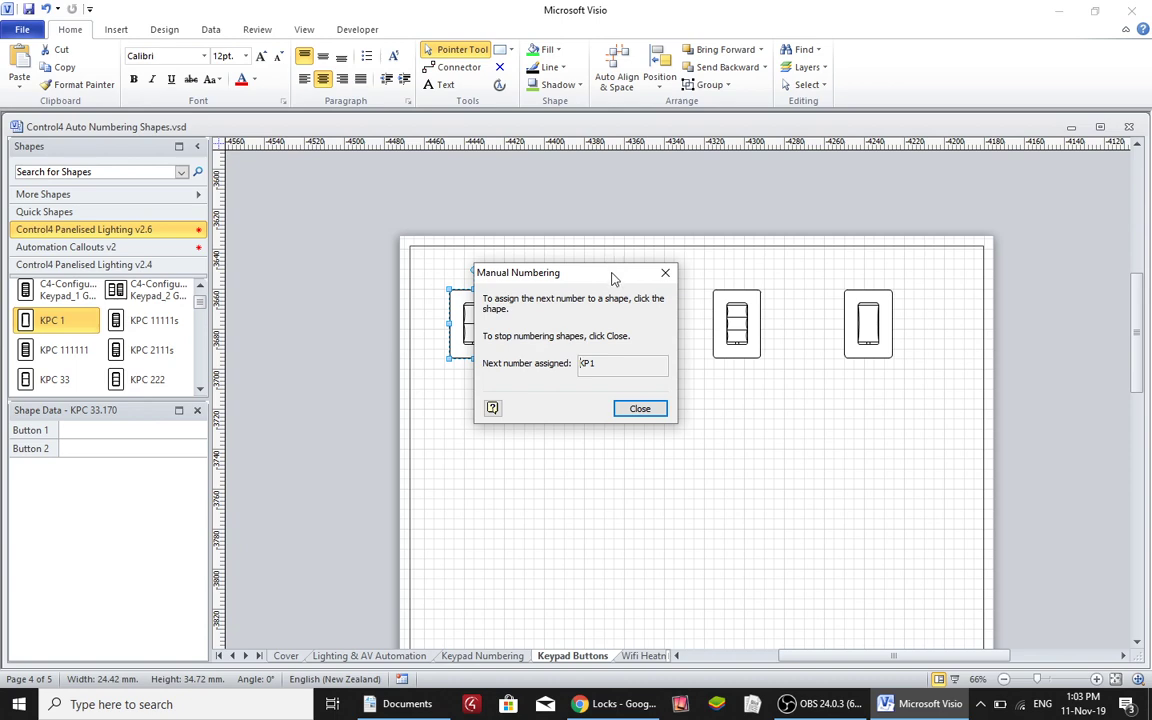
pyautogui.moveTo(612, 273); pyautogui.dragTo(298, 390)
pyautogui.click(444, 363)
# Step: Number the four keypads KP1 to KP4 from left to right, and end the numbering
pyautogui.click(484, 317)
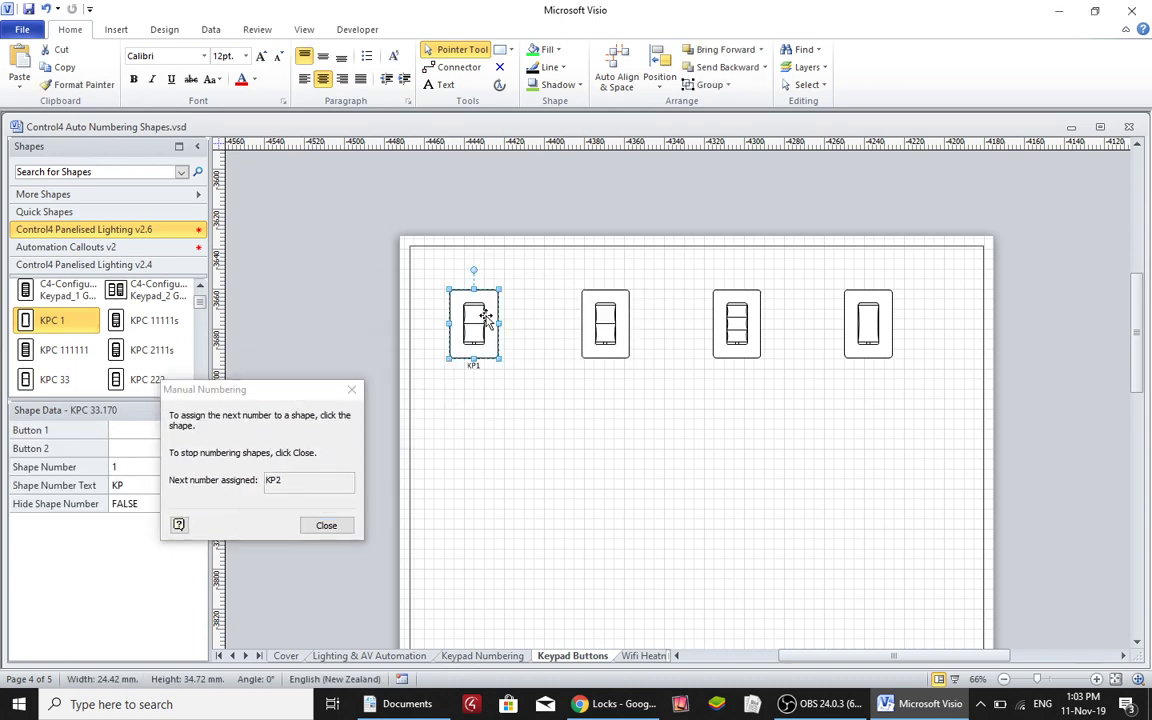
pyautogui.click(605, 320)
pyautogui.click(733, 321)
pyautogui.click(851, 320)
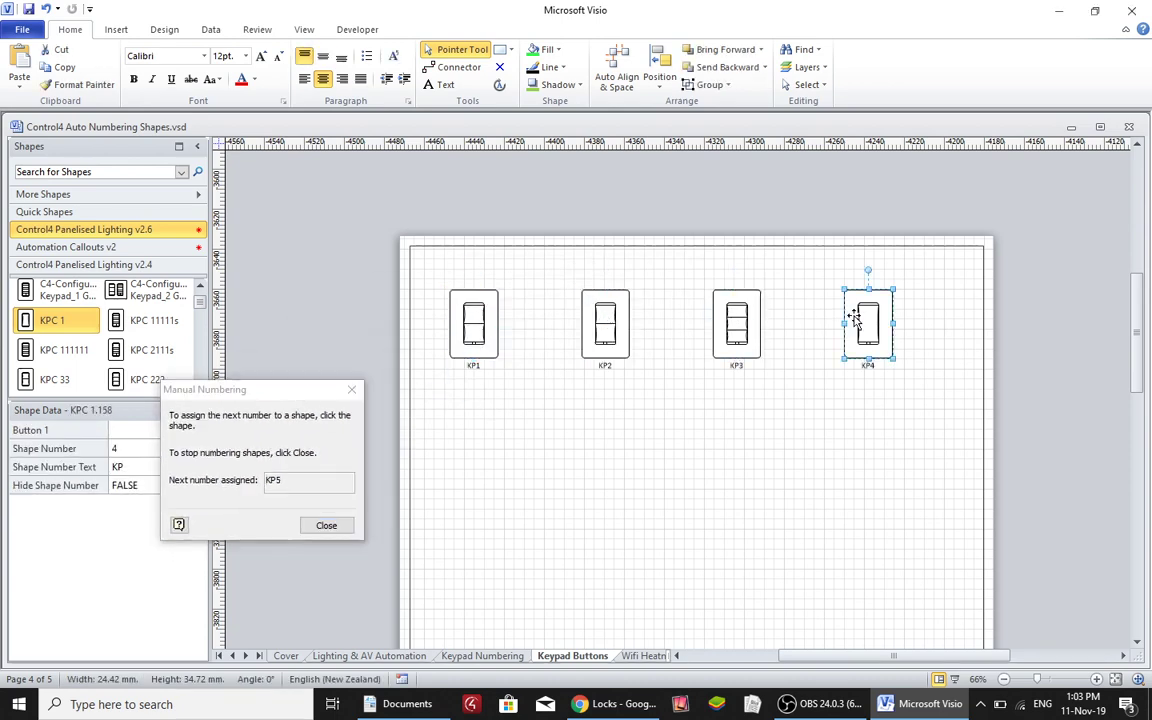
pyautogui.click(351, 390)
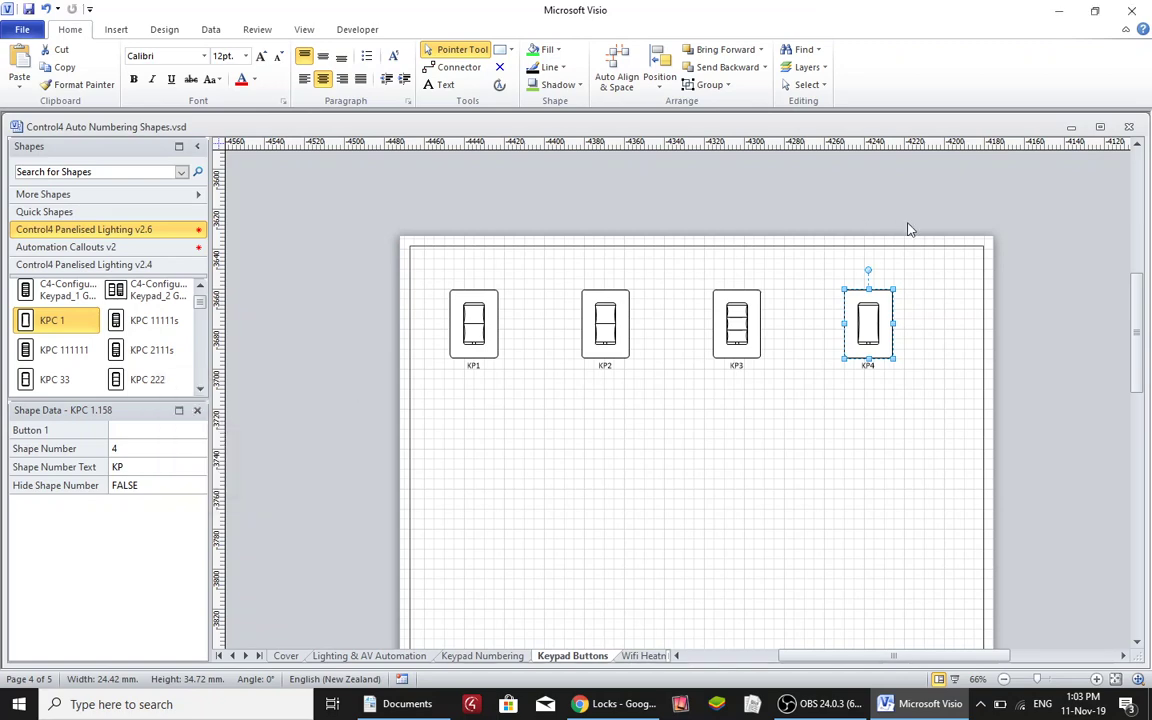
# Step: Apply the available data graphic with lined text rows beside the shape to all four keypads
pyautogui.moveTo(938, 262); pyautogui.dragTo(392, 411)
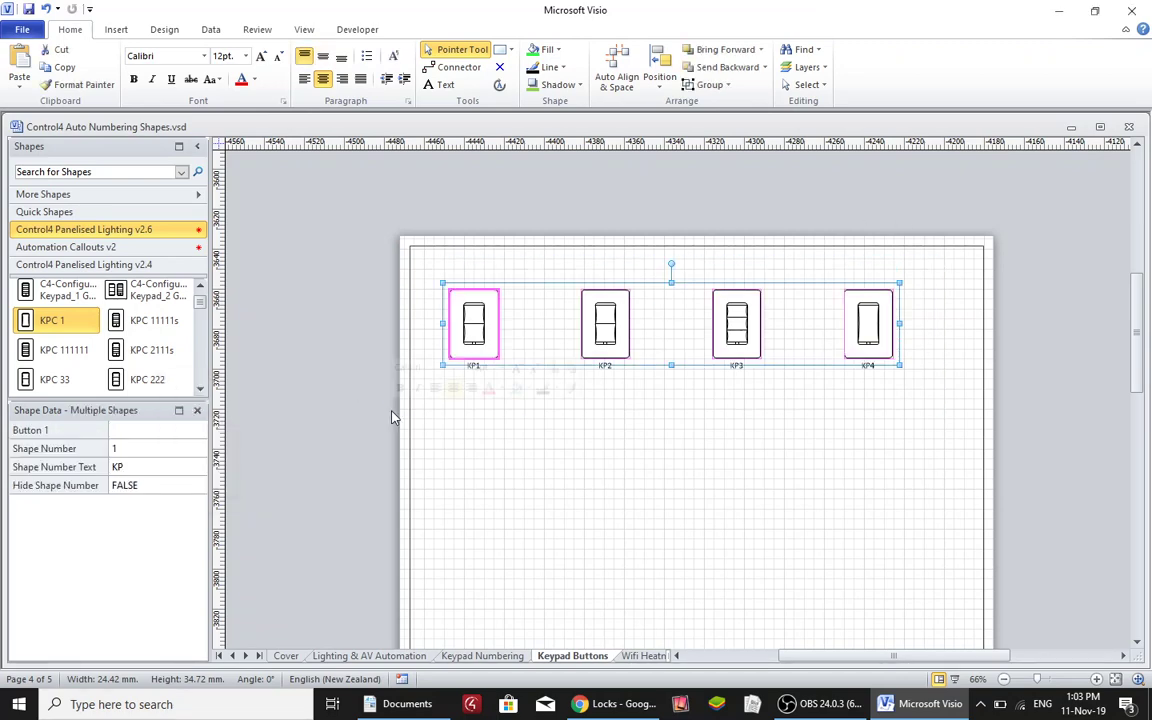
pyautogui.click(209, 30)
pyautogui.click(171, 78)
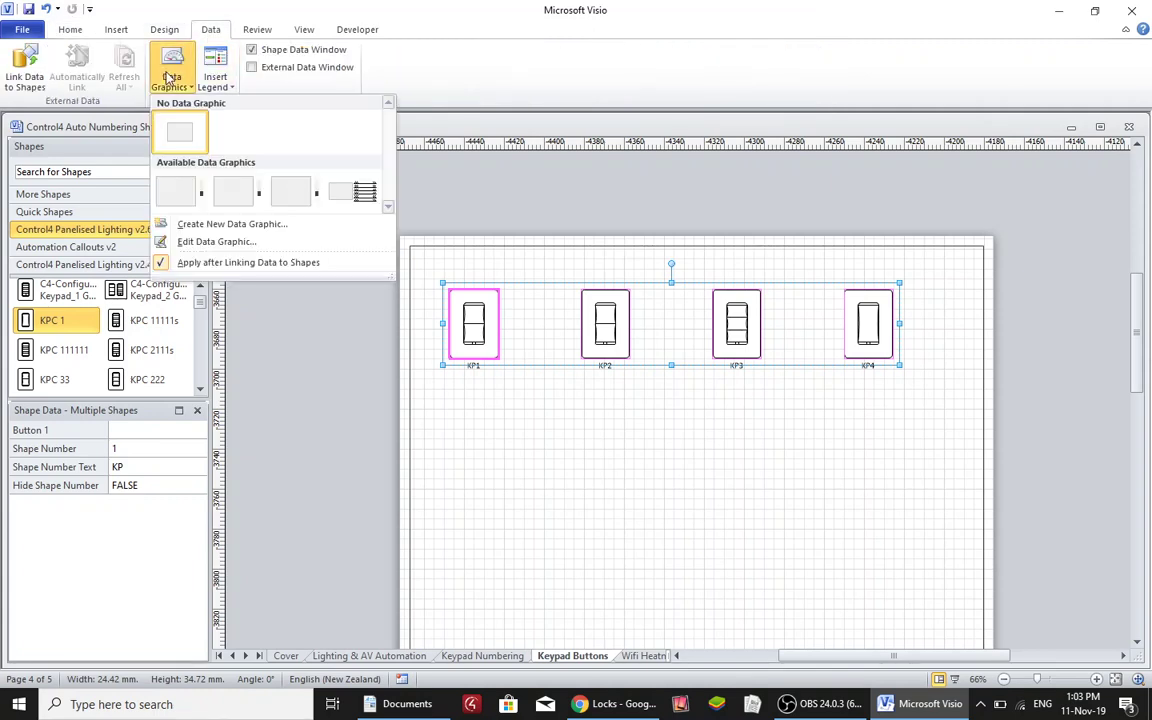
pyautogui.click(340, 195)
pyautogui.click(582, 463)
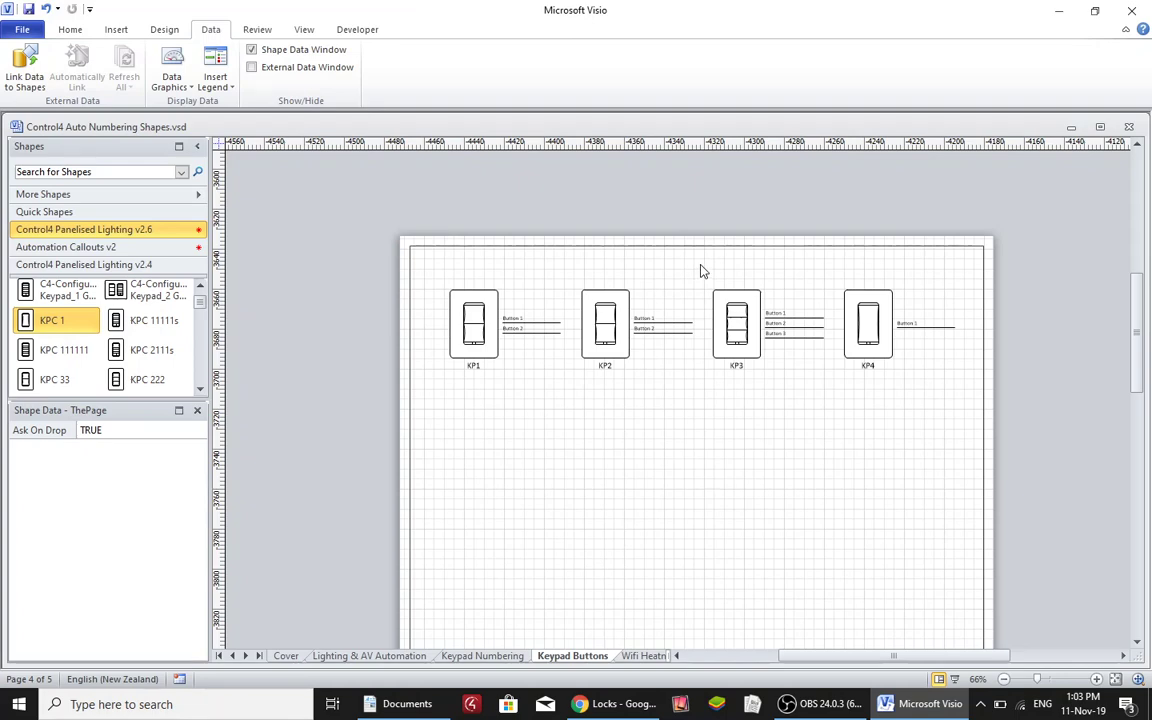
# Step: In KP1's shape data, set Button 1 to Main Light and Button 2 to Reading Light
pyautogui.moveTo(700, 265); pyautogui.dragTo(424, 398)
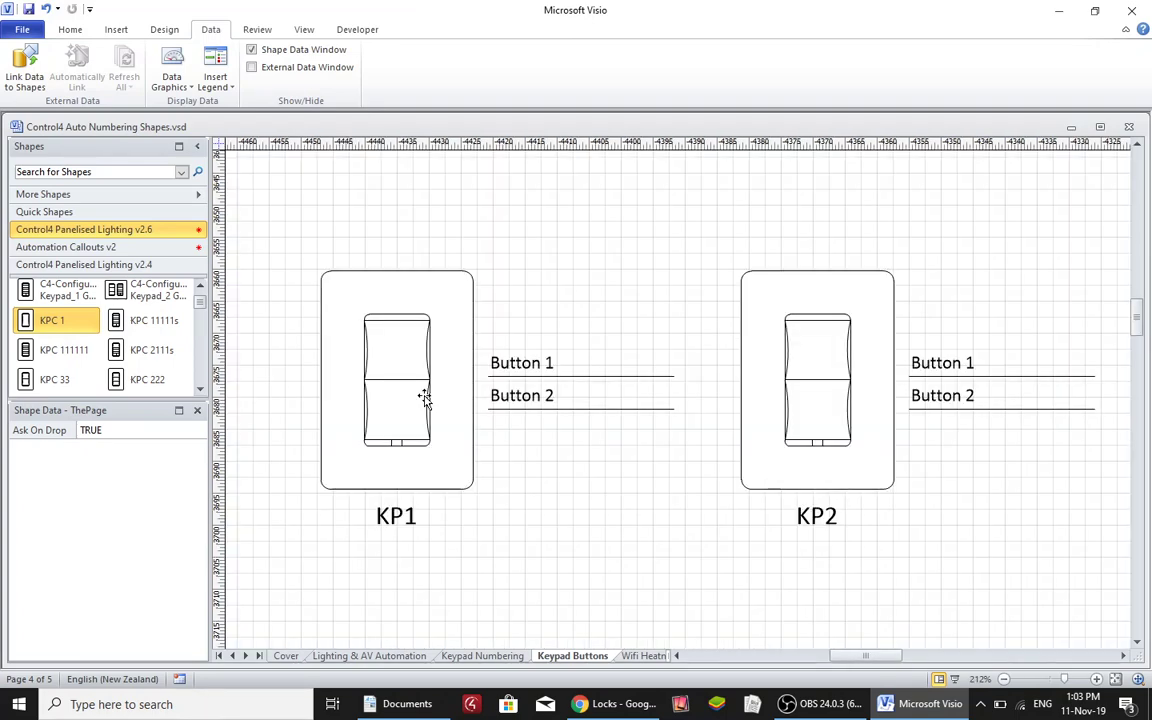
pyautogui.click(463, 300)
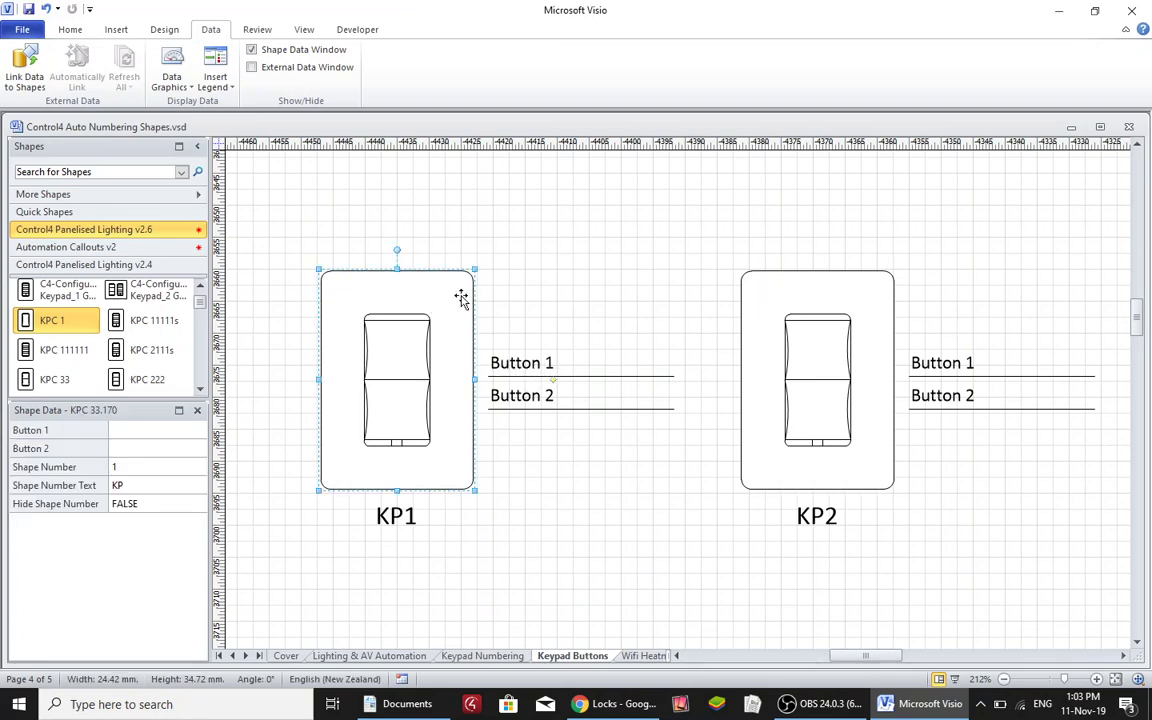
pyautogui.click(145, 431)
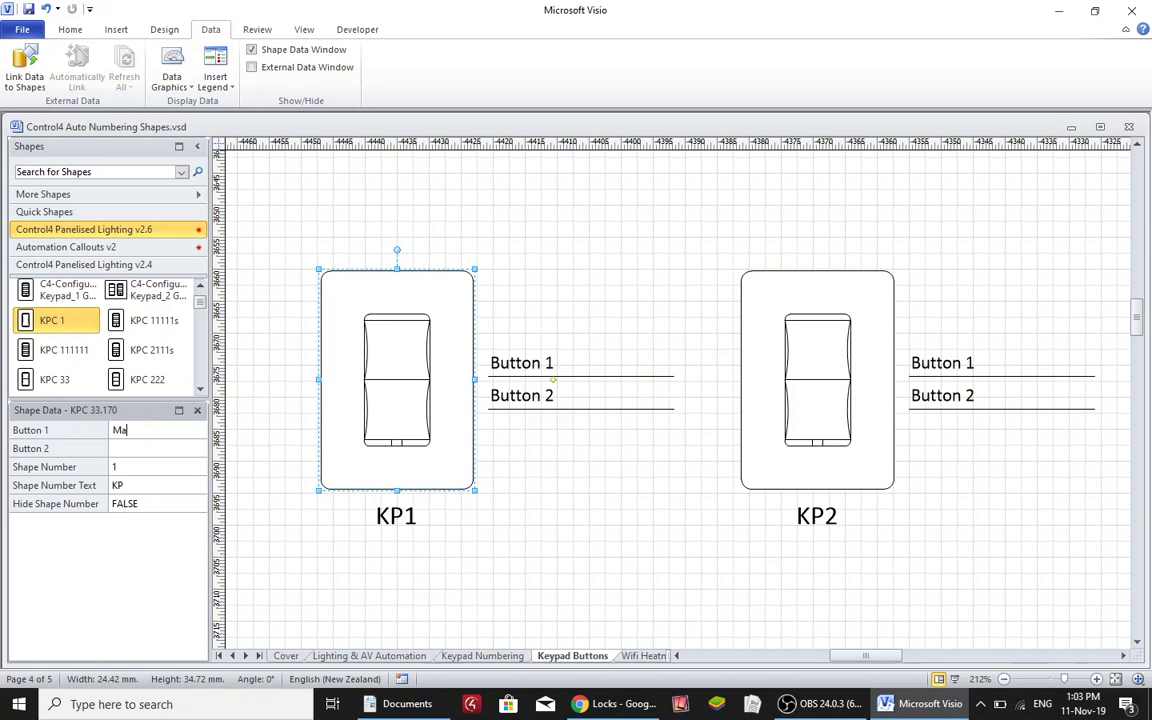
pyautogui.write('Main Light')
pyautogui.press('Return')
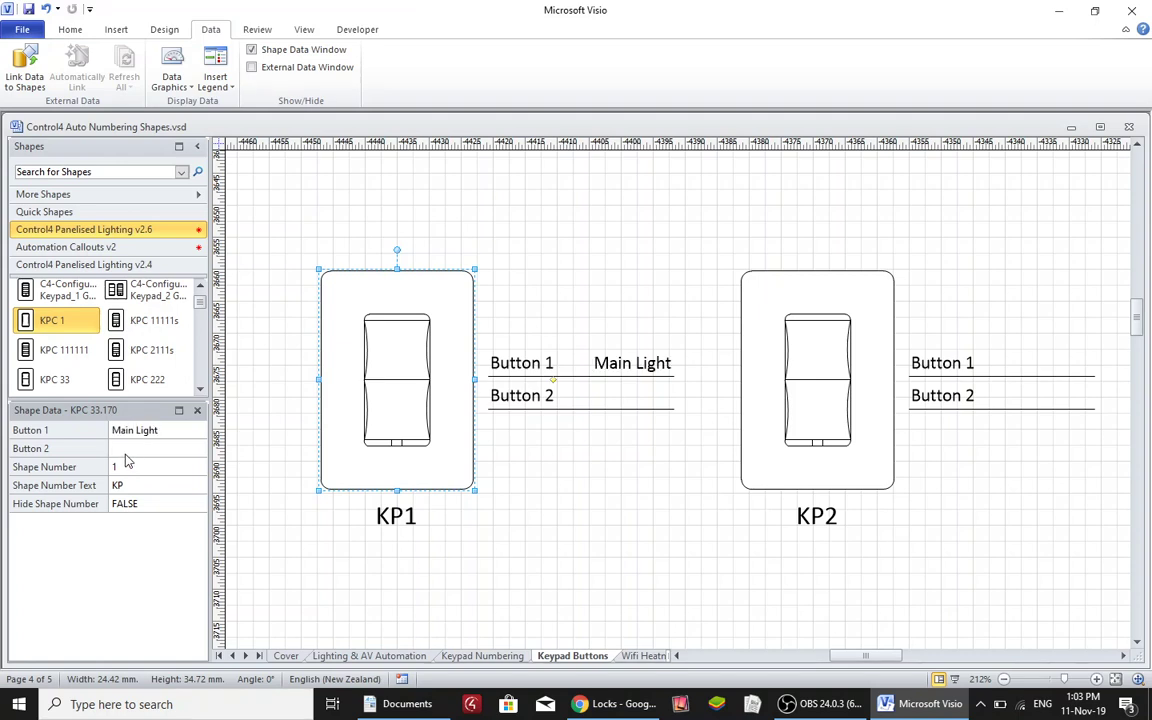
pyautogui.write('Reading Light')
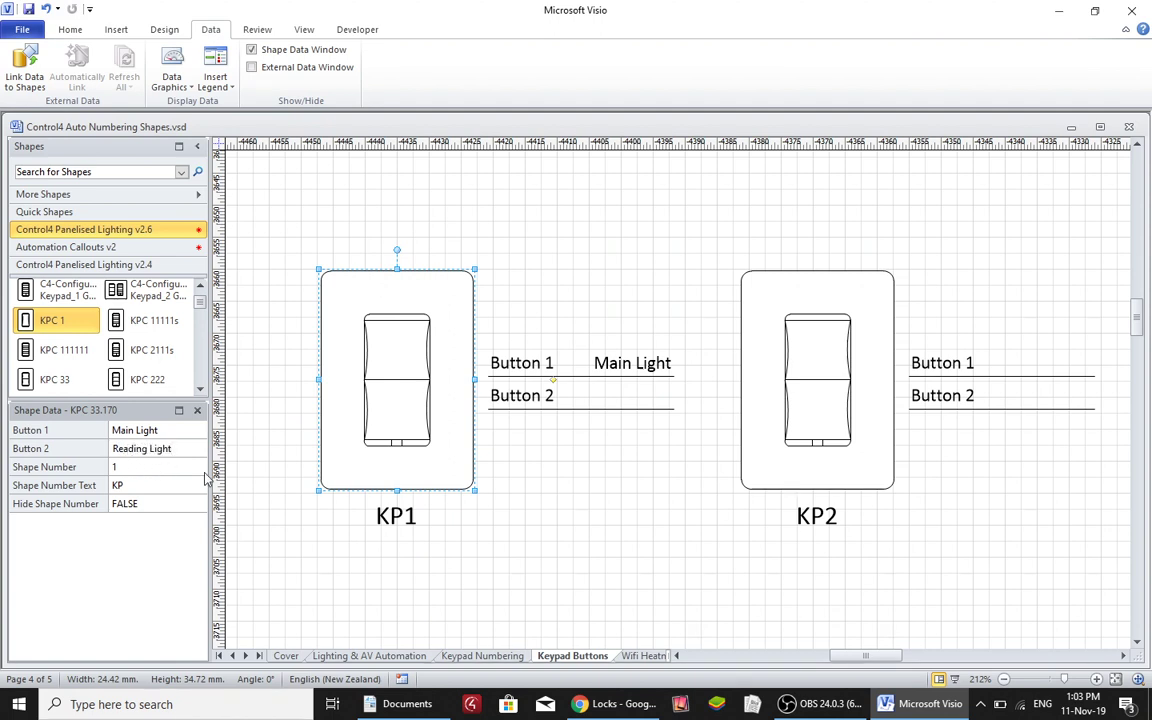
pyautogui.click(265, 482)
# Step: In KP2's shape data, set Button 1 to Main Light and Button 2 to Ceiling Light
pyautogui.hscroll(5, 838, 647)
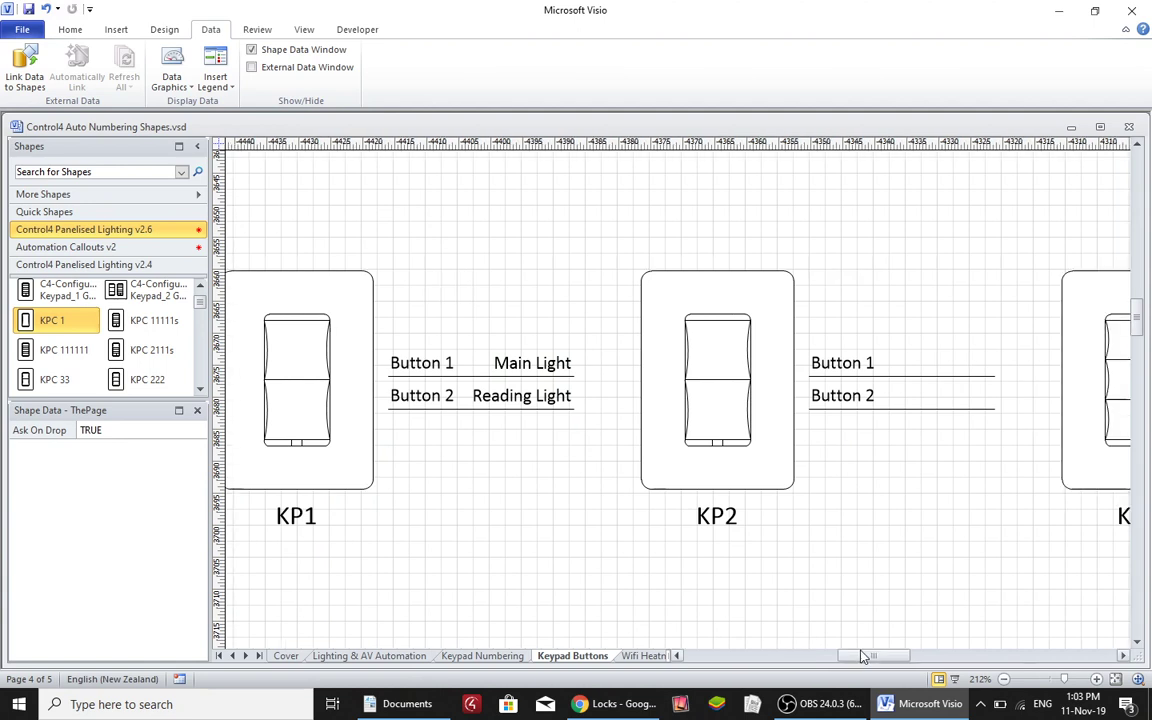
pyautogui.click(571, 285)
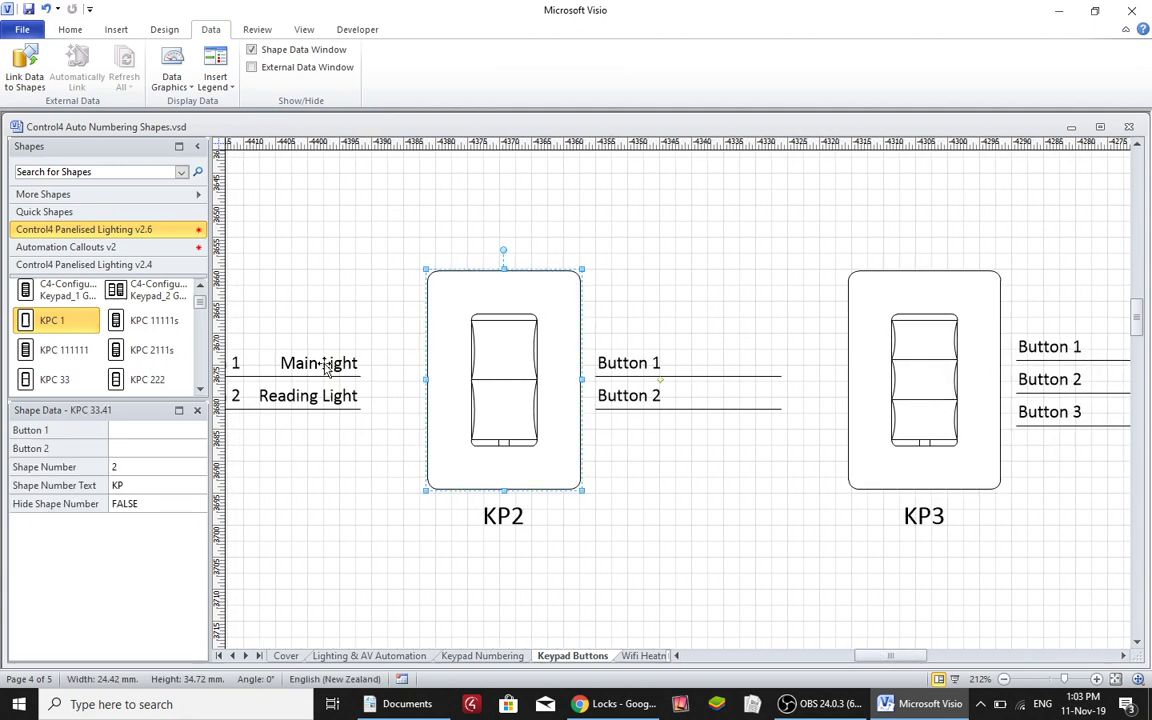
pyautogui.click(184, 430)
pyautogui.write('Main Light')
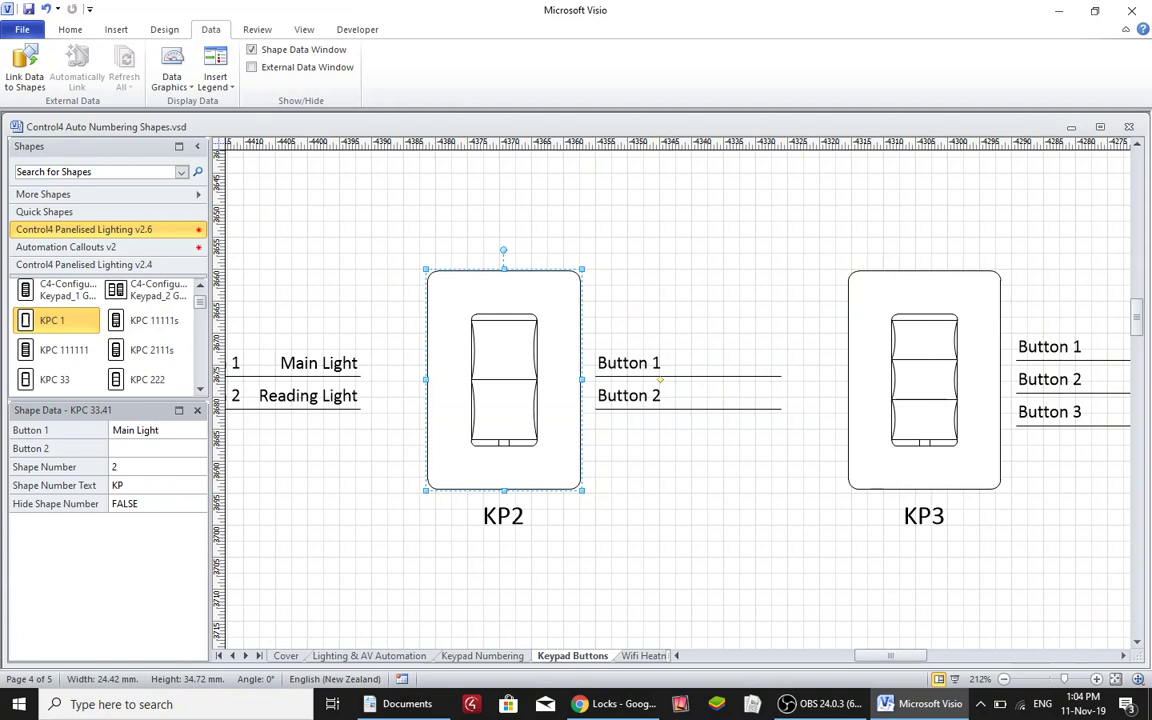
pyautogui.click(145, 447)
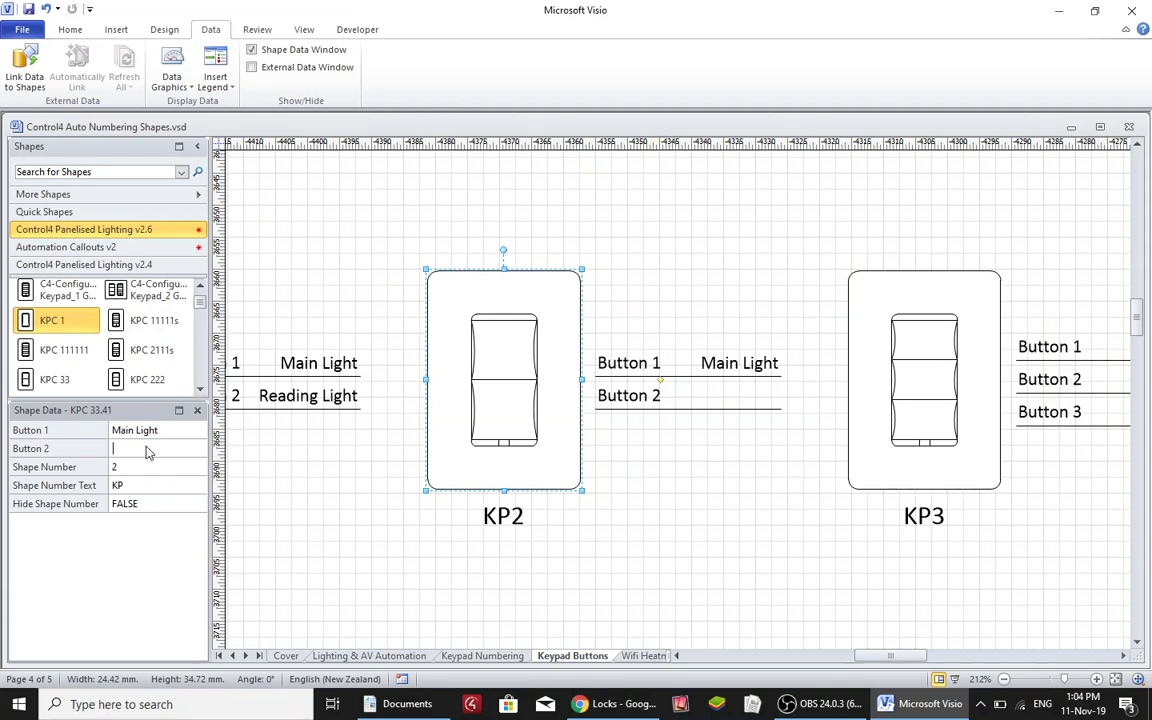
pyautogui.write('Ceiling Light')
pyautogui.press('Return')
pyautogui.click(291, 463)
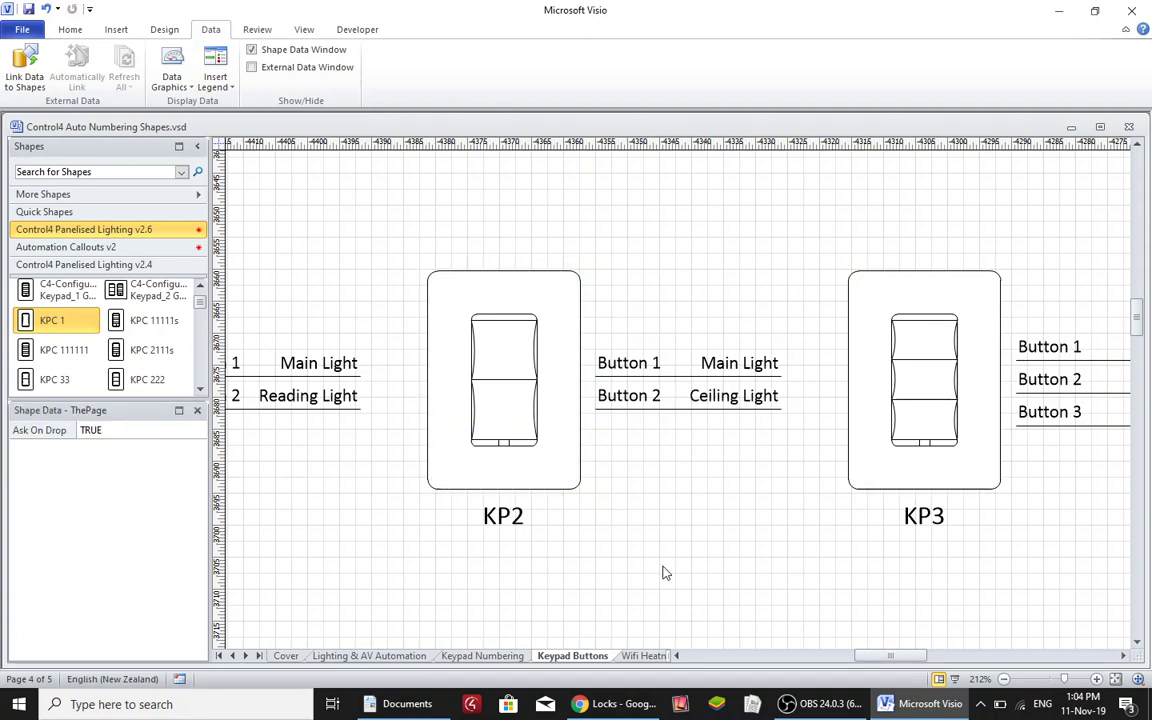
pyautogui.click(726, 397)
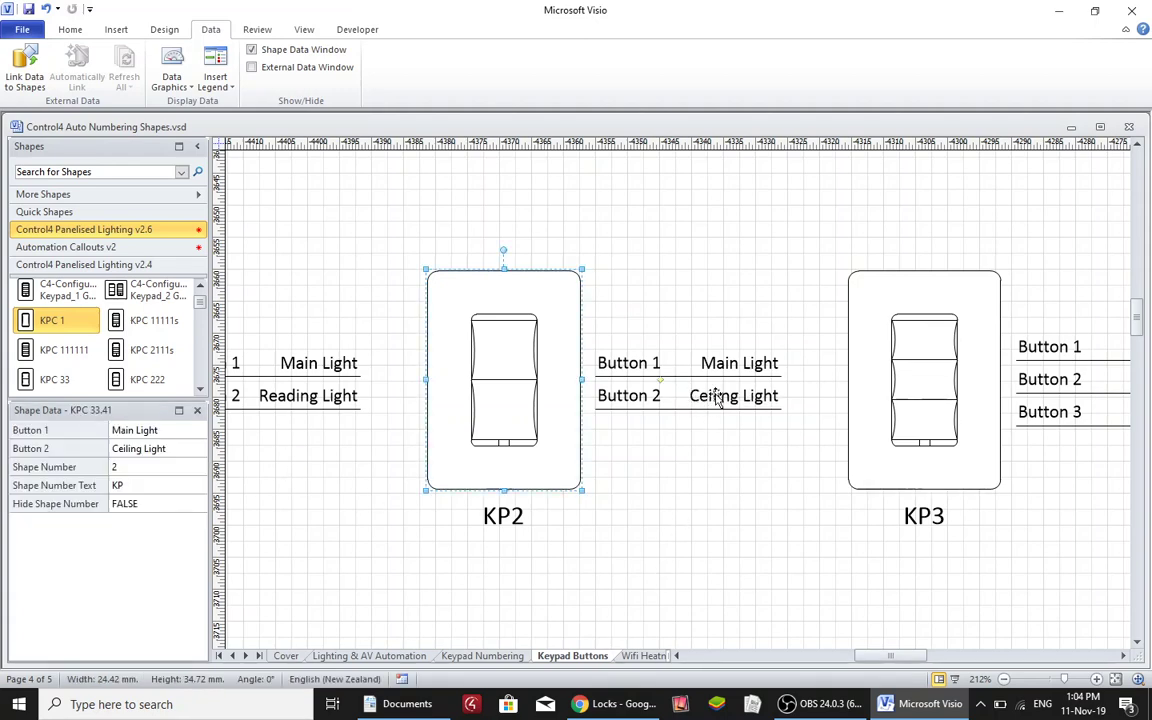
pyautogui.click(707, 483)
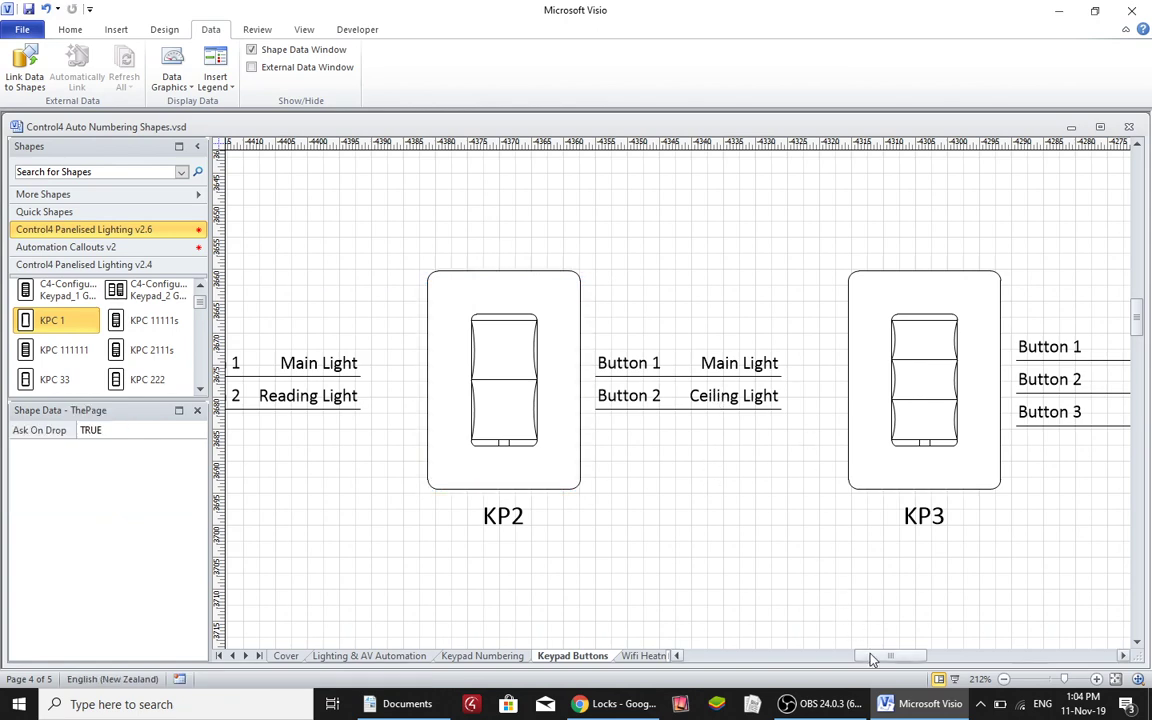
# Step: In KP3's shape data, set Button 1 to Main Light, Button 2 to Reading Left and Button 3 to Reading Right
pyautogui.hscroll(5, 783, 588)
pyautogui.click(701, 297)
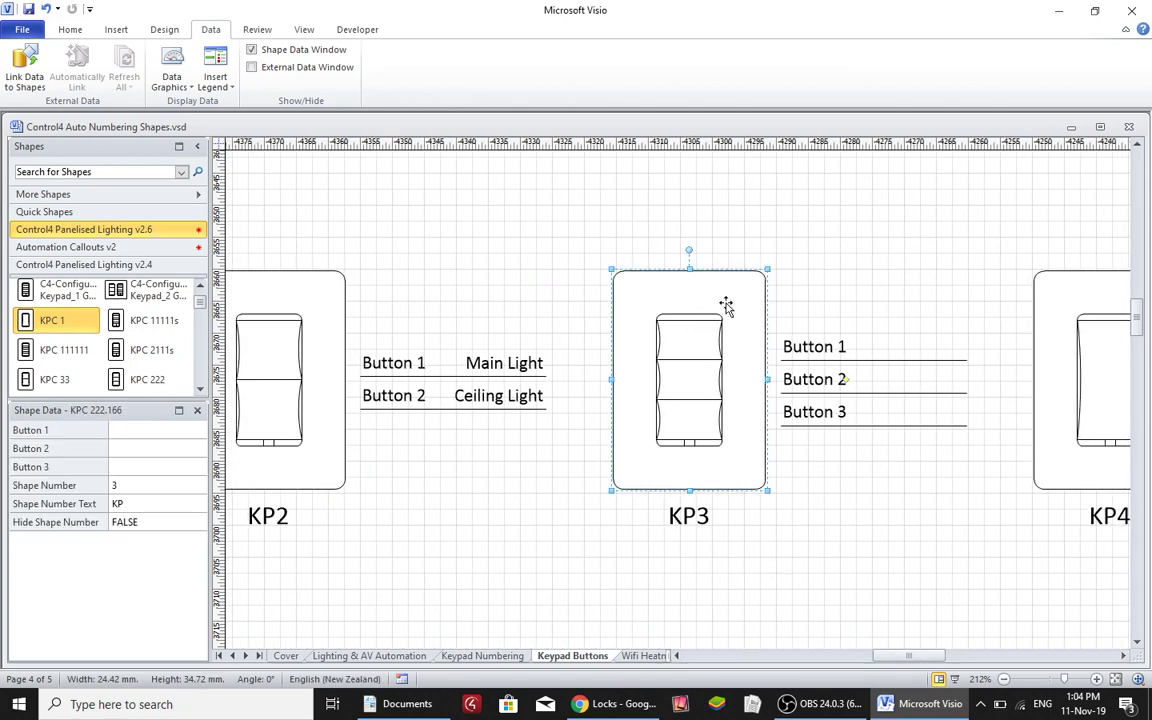
pyautogui.click(146, 436)
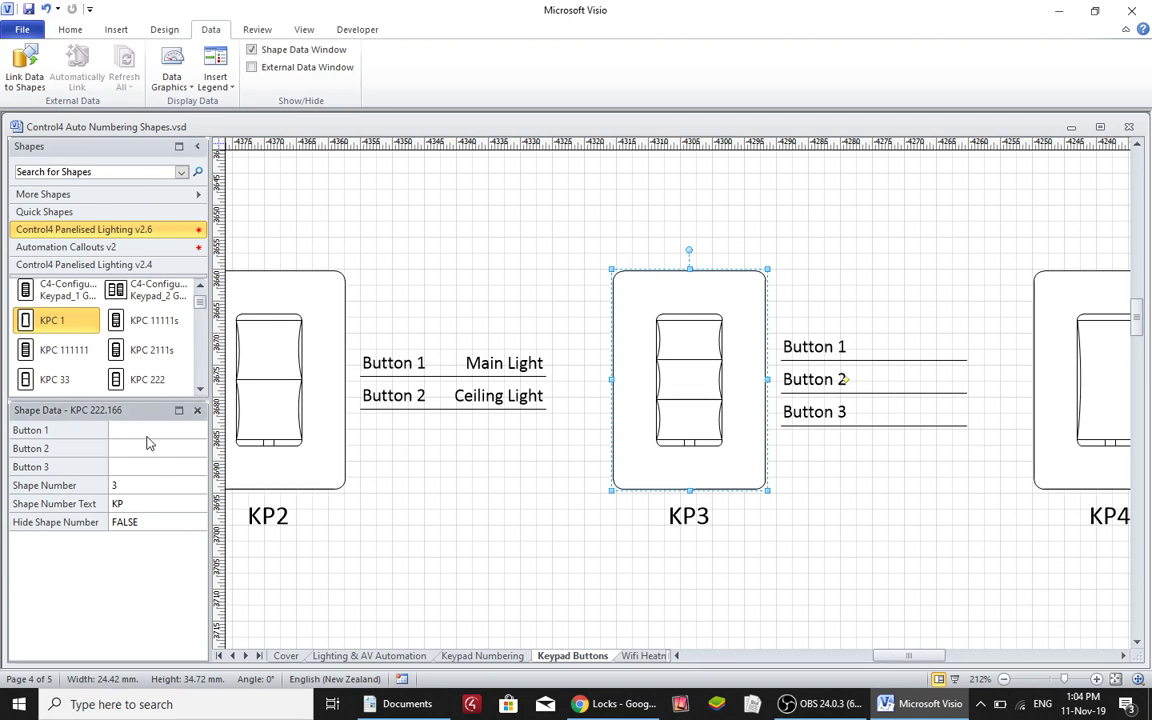
pyautogui.write('Main Light')
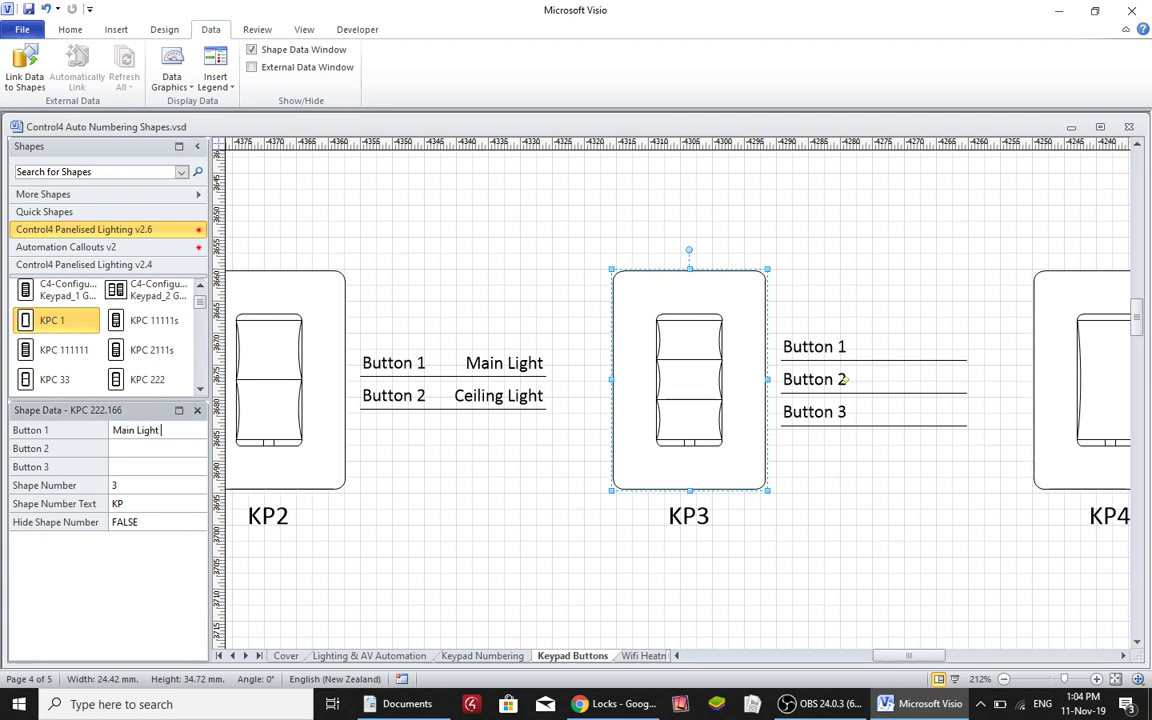
pyautogui.click(131, 448)
pyautogui.write('Rea')
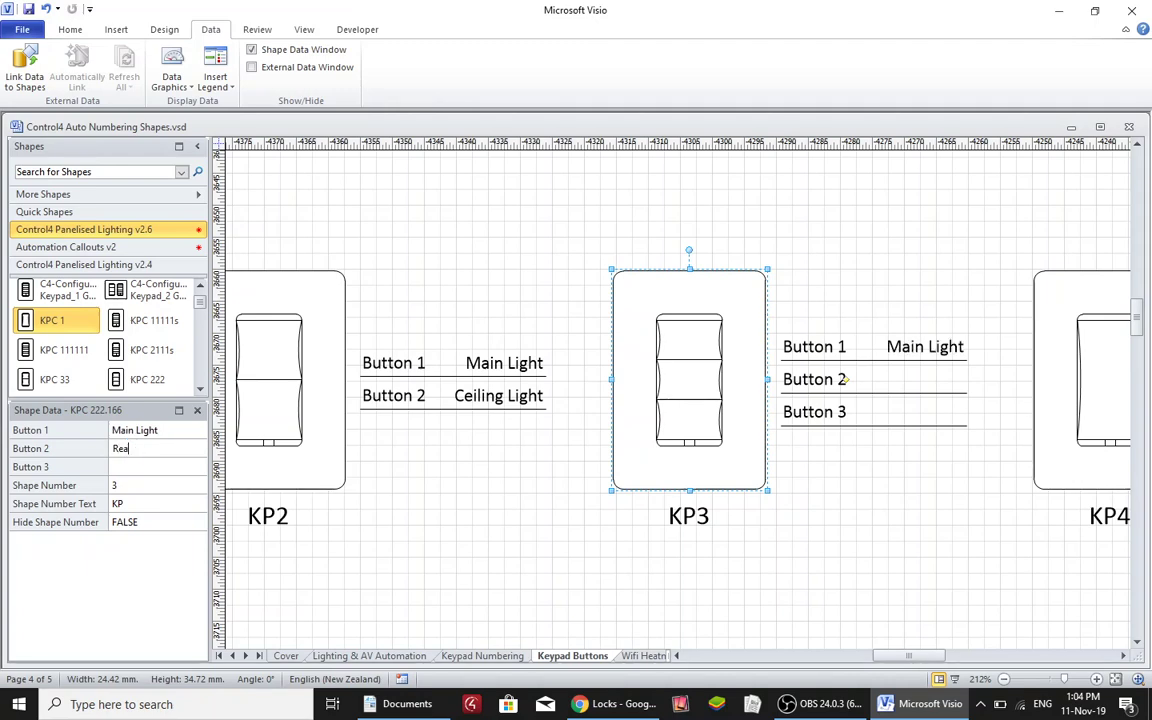
pyautogui.write('ding Left')
pyautogui.click(129, 467)
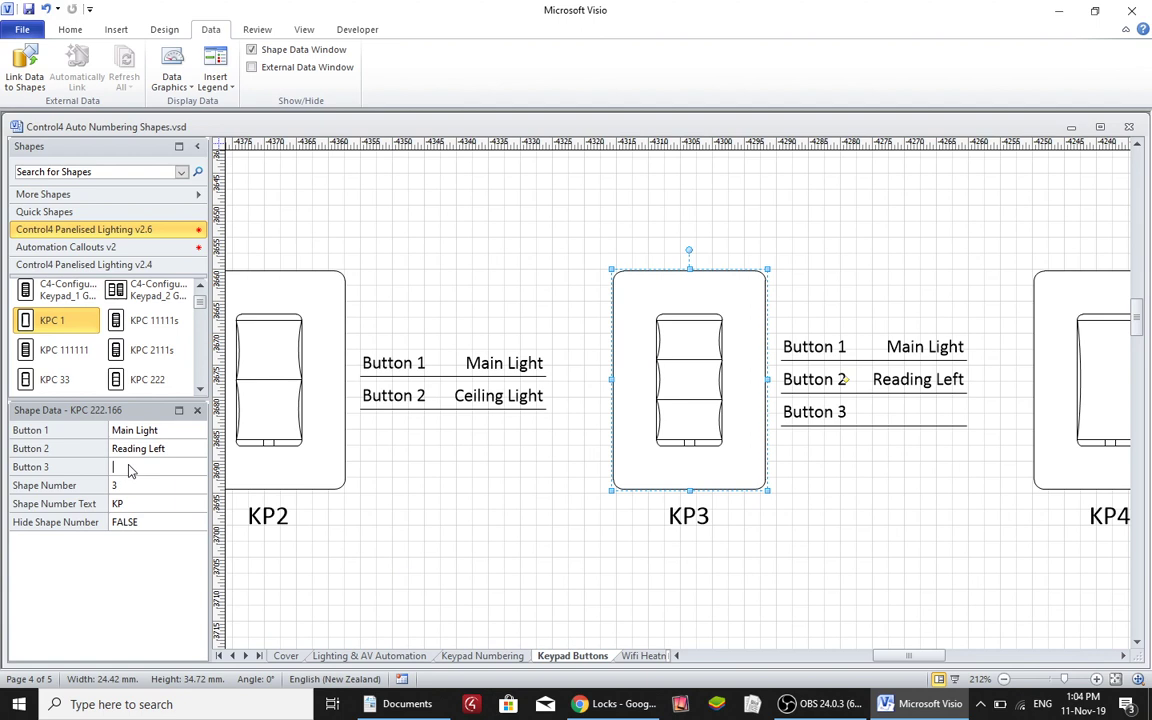
pyautogui.write('Read')
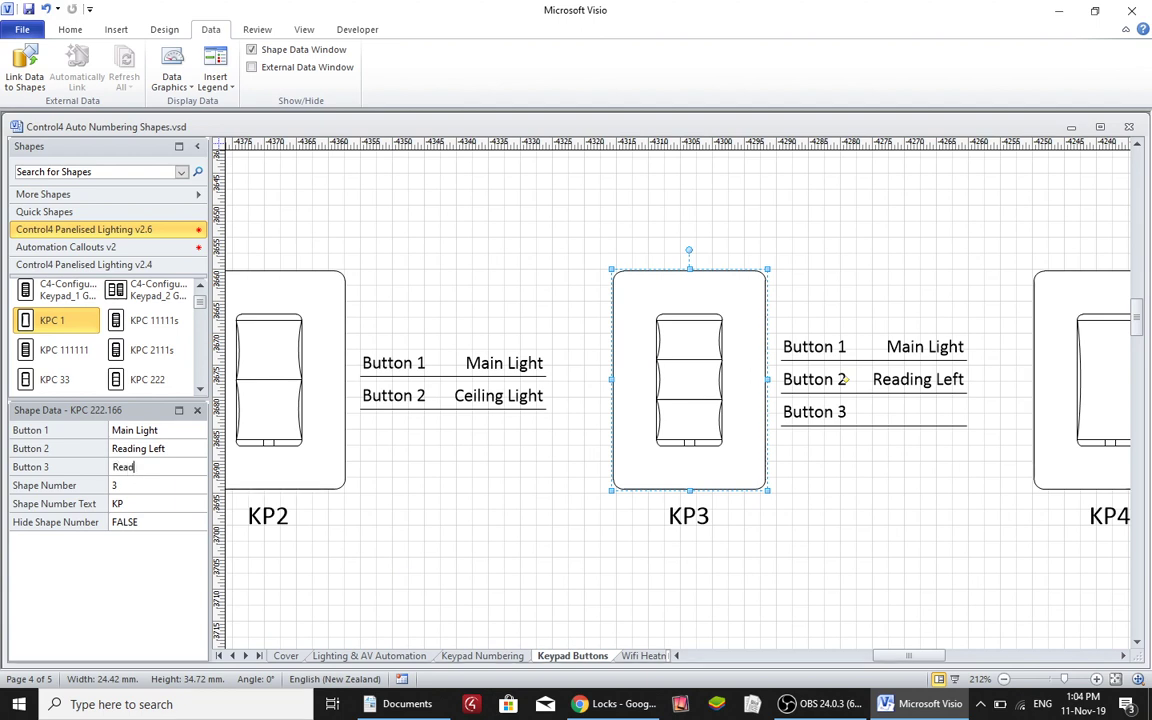
pyautogui.write('ing Ri')
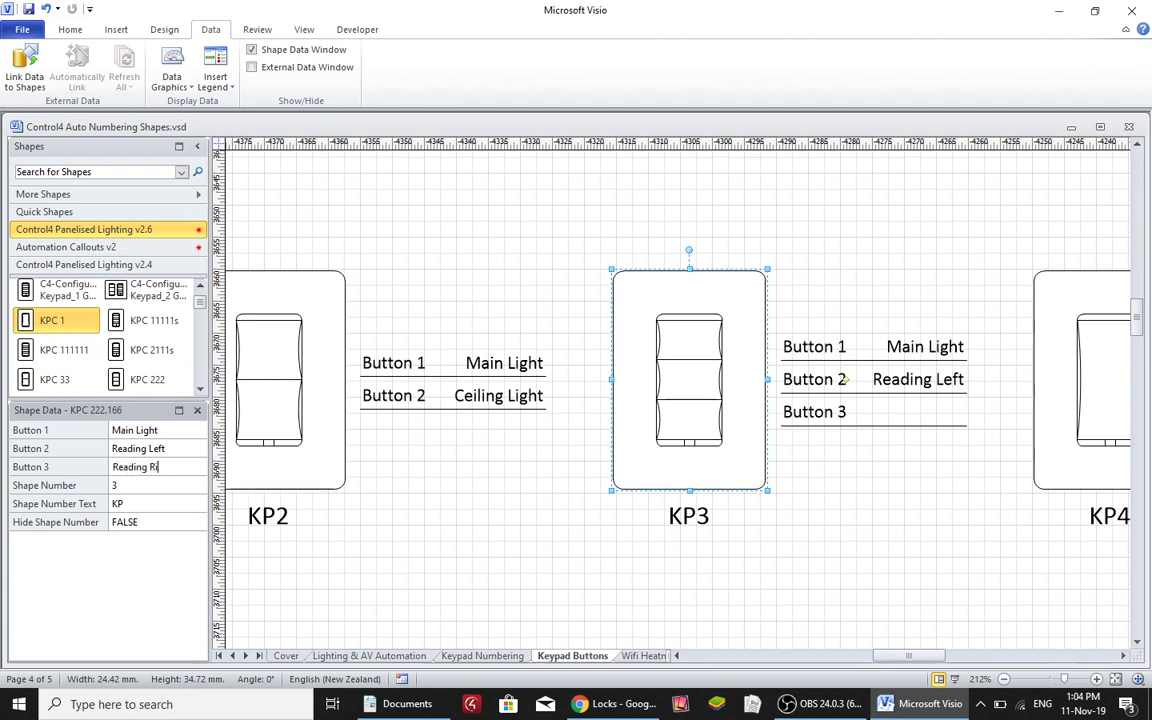
pyautogui.write('ght')
pyautogui.click(515, 515)
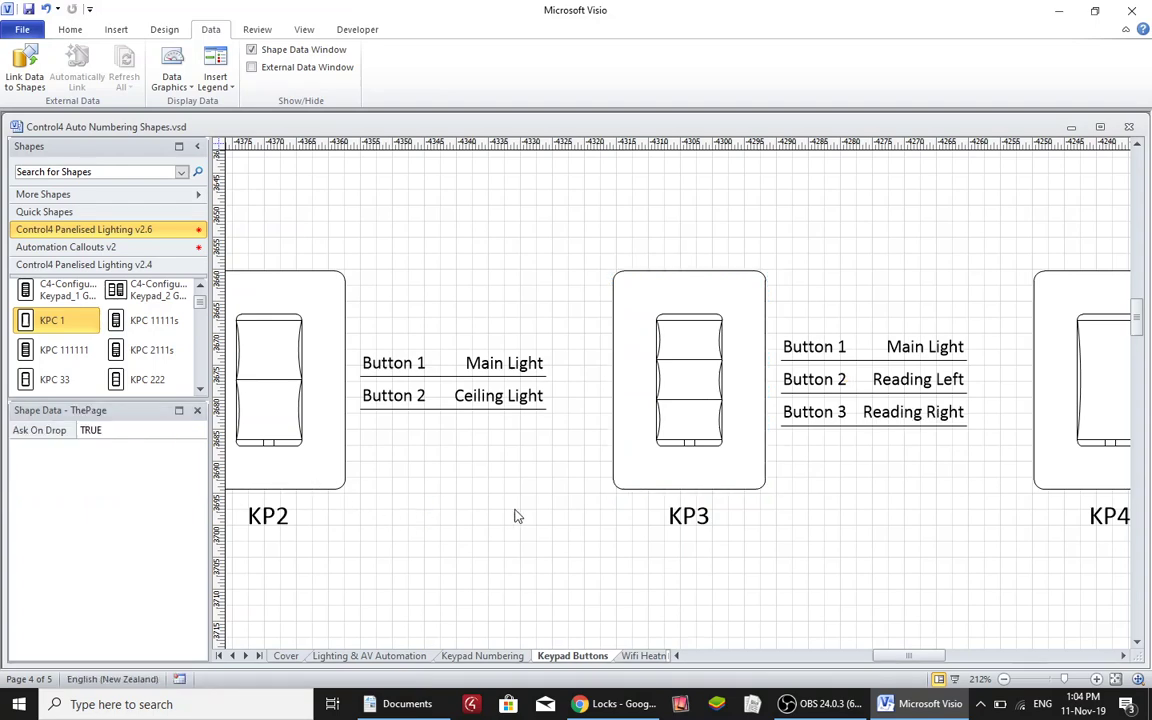
# Step: In KP4's shape data, set Button 1 to Main Light, and bring all four labelled keypads into view
pyautogui.moveTo(891, 656); pyautogui.dragTo(911, 656)
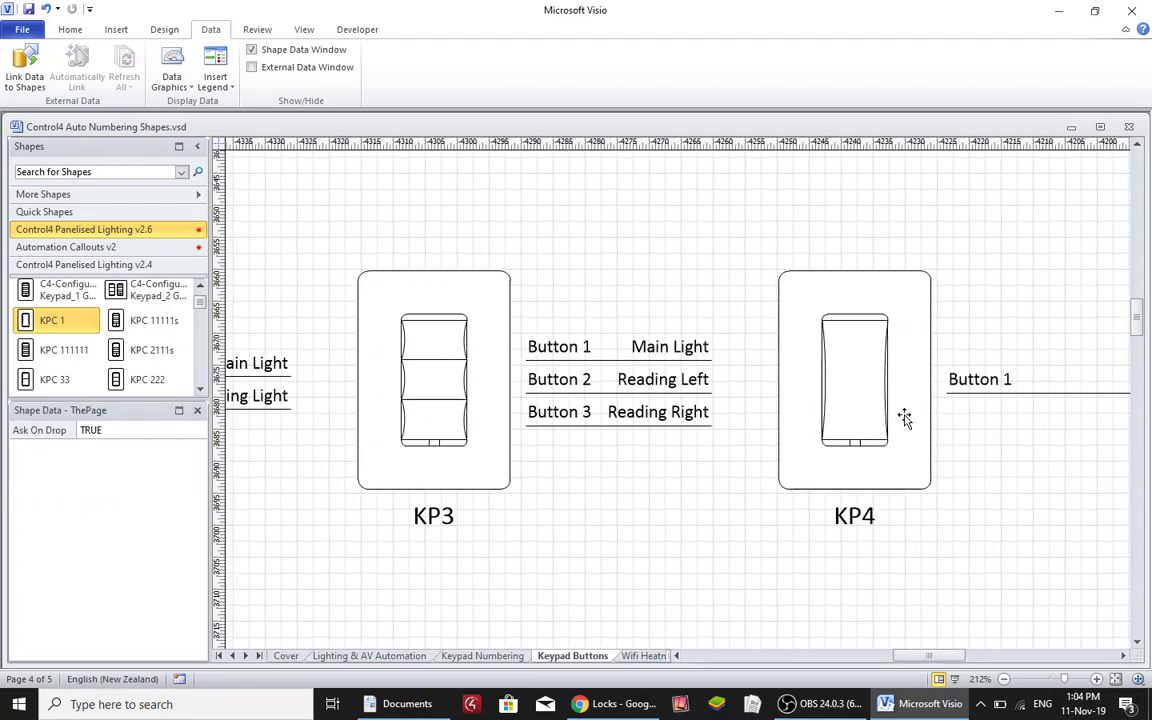
pyautogui.click(804, 275)
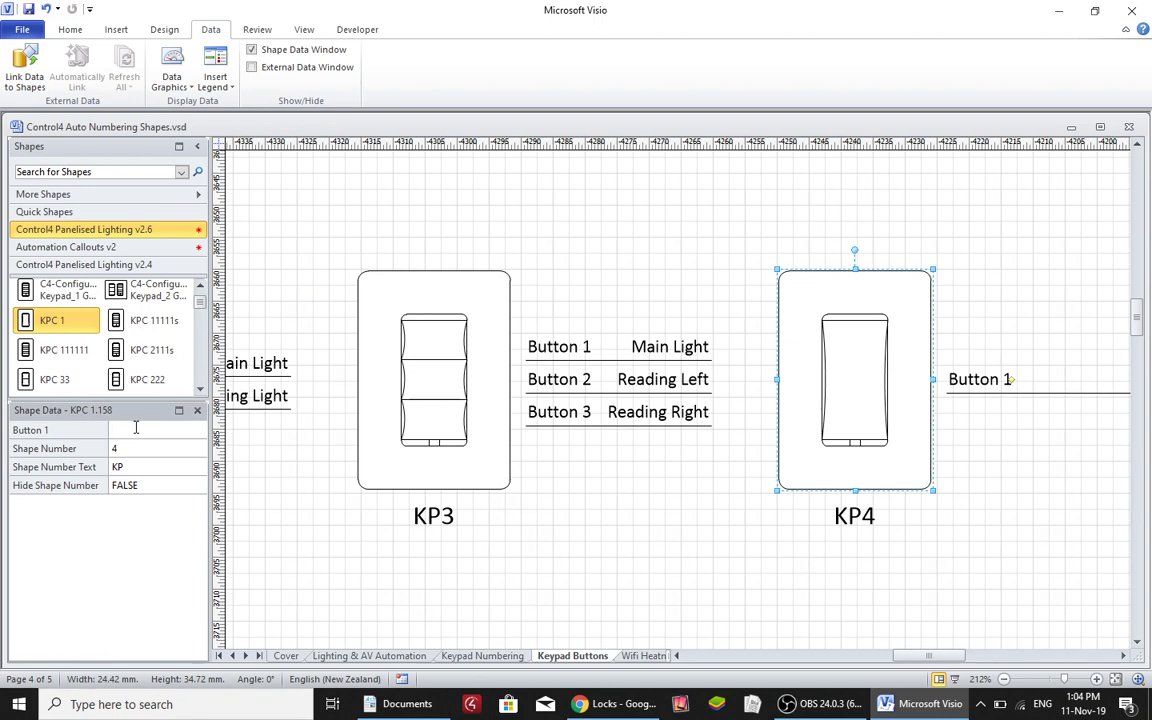
pyautogui.write('Light')
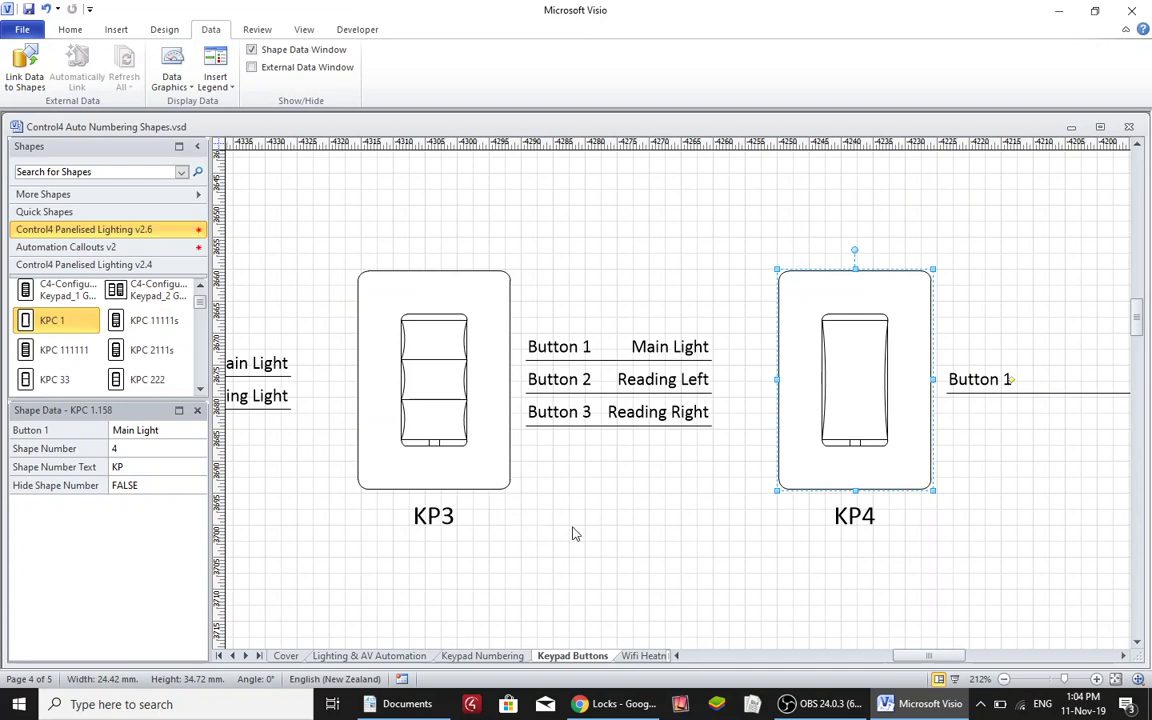
pyautogui.click(571, 532)
pyautogui.click(1050, 680)
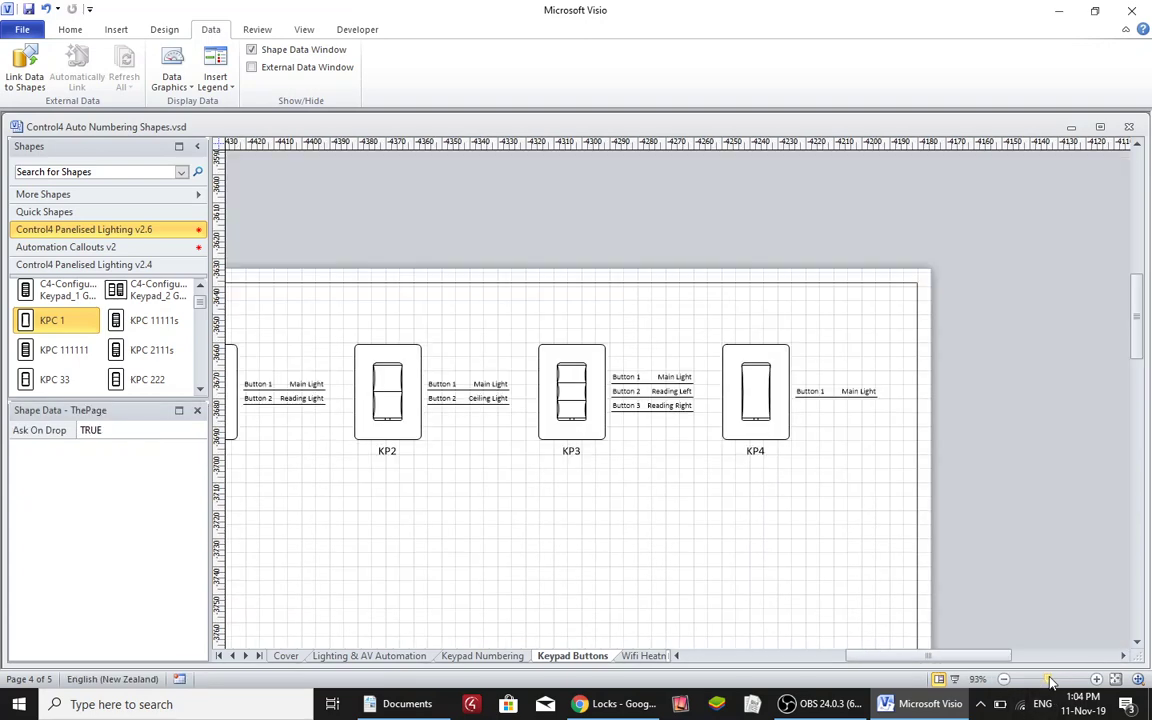
pyautogui.moveTo(992, 656); pyautogui.dragTo(972, 662)
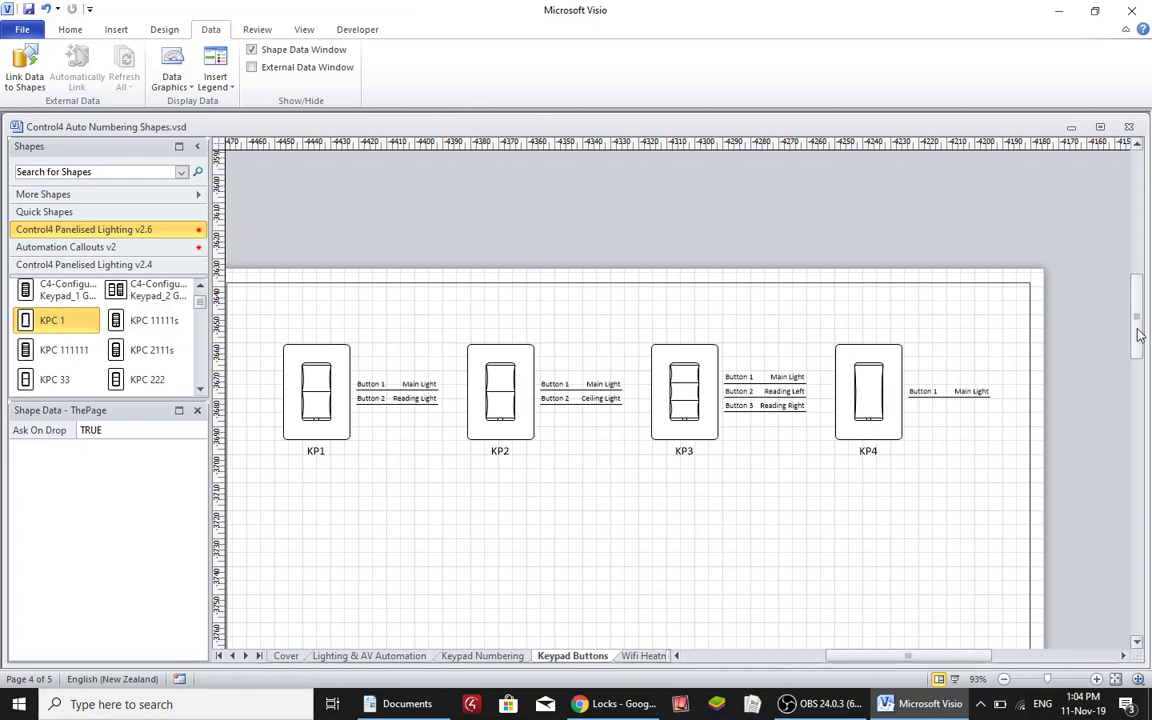
pyautogui.moveTo(1139, 329); pyautogui.dragTo(1137, 352)
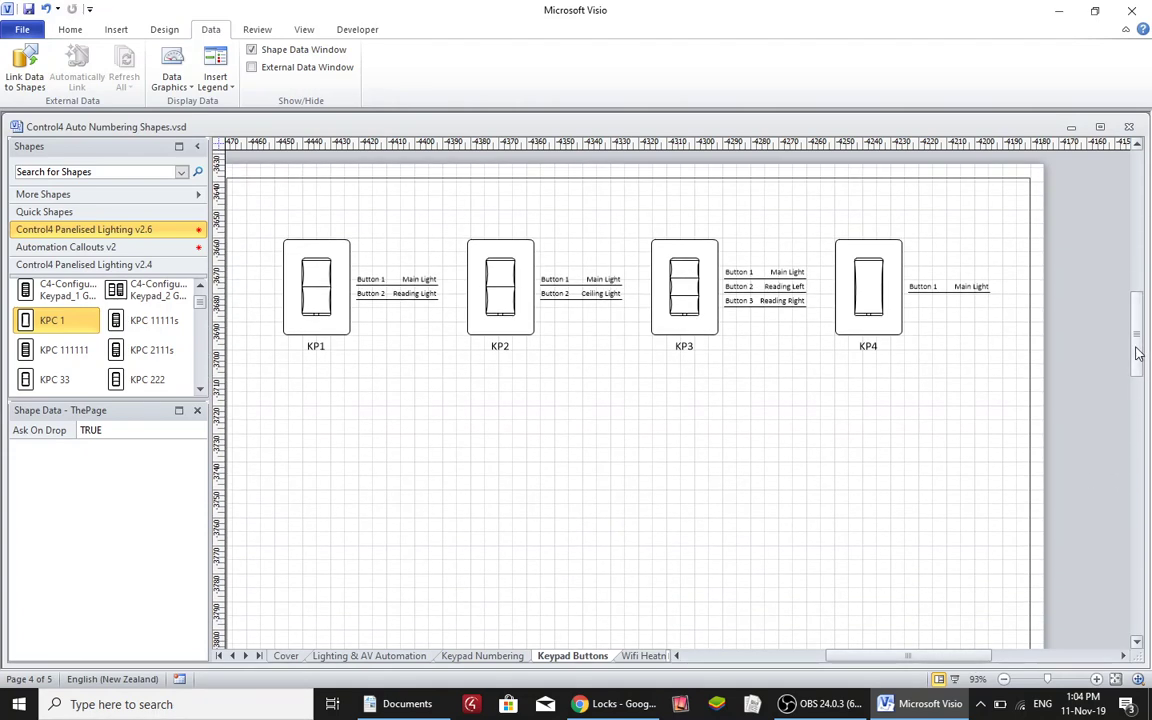